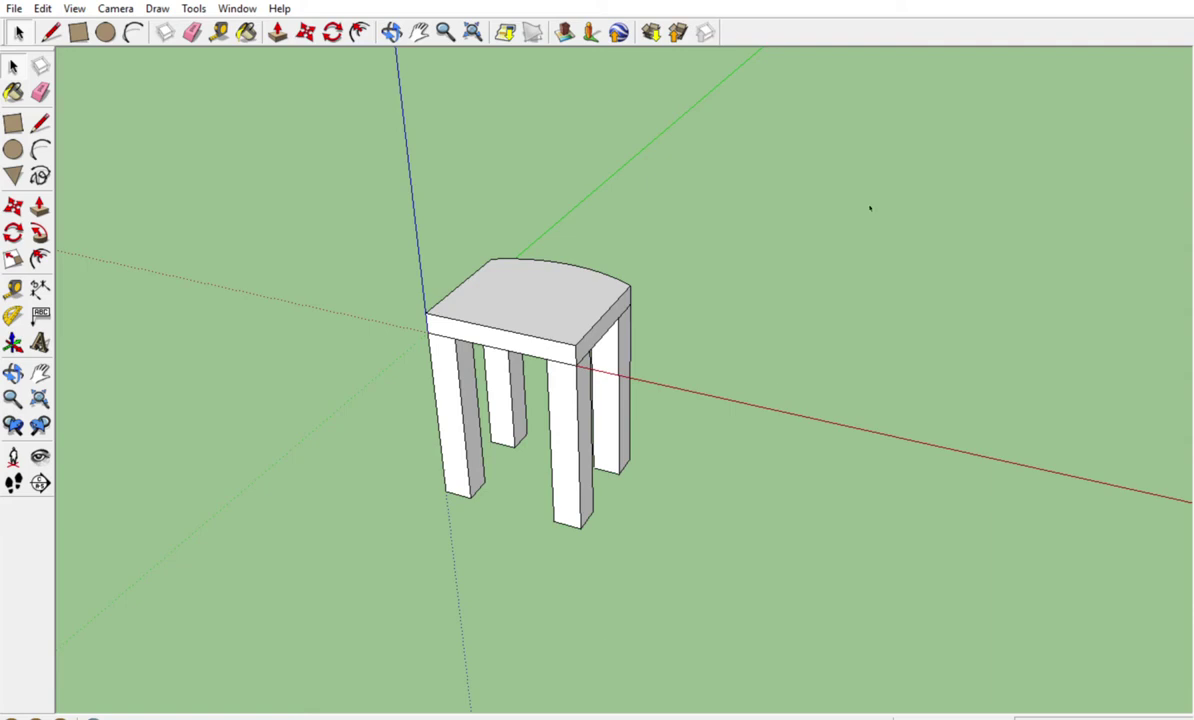
# Draw a small circle on the seat's top face, near the corner where the curved back edge meets the side
pyautogui.moveTo(526, 208); pyautogui.dragTo(560, 378, button='middle')
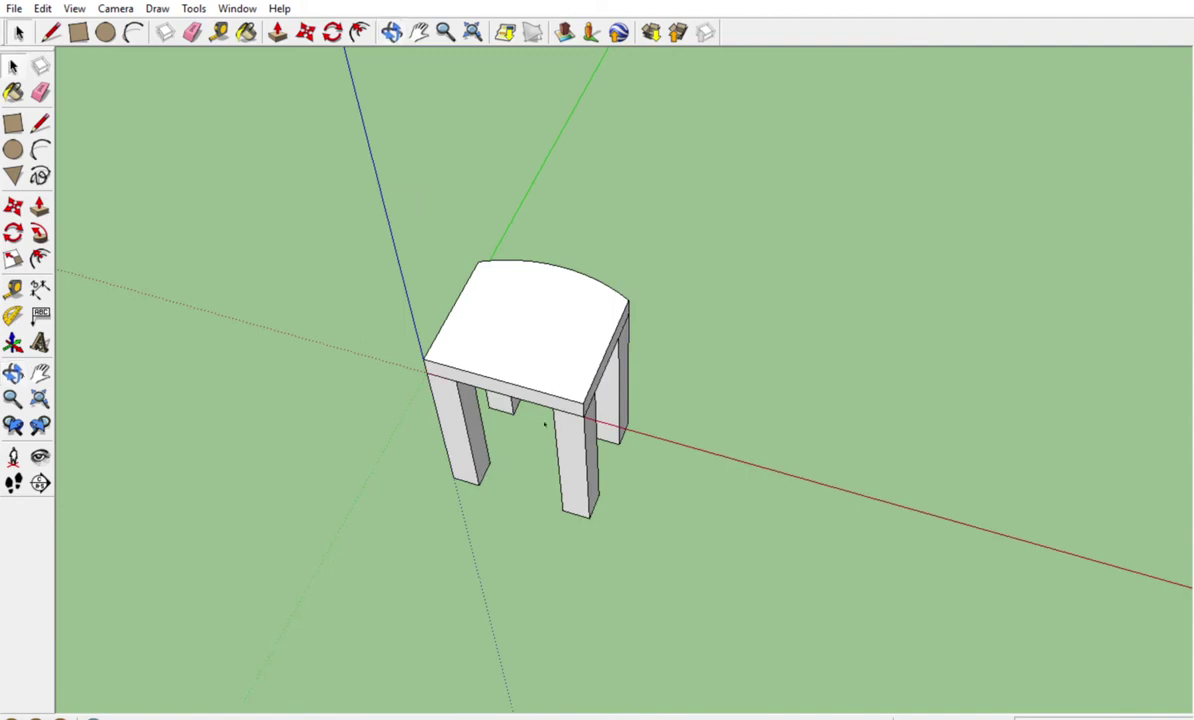
pyautogui.scroll(5, 600, 362)
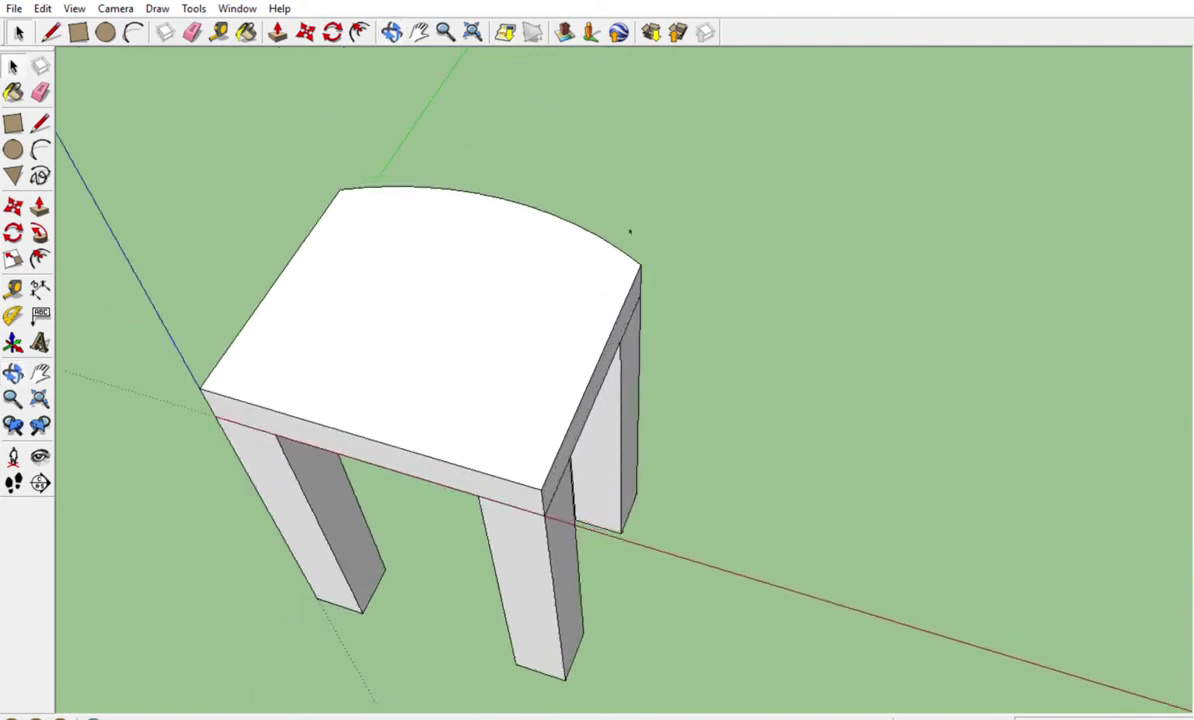
pyautogui.click(12, 148)
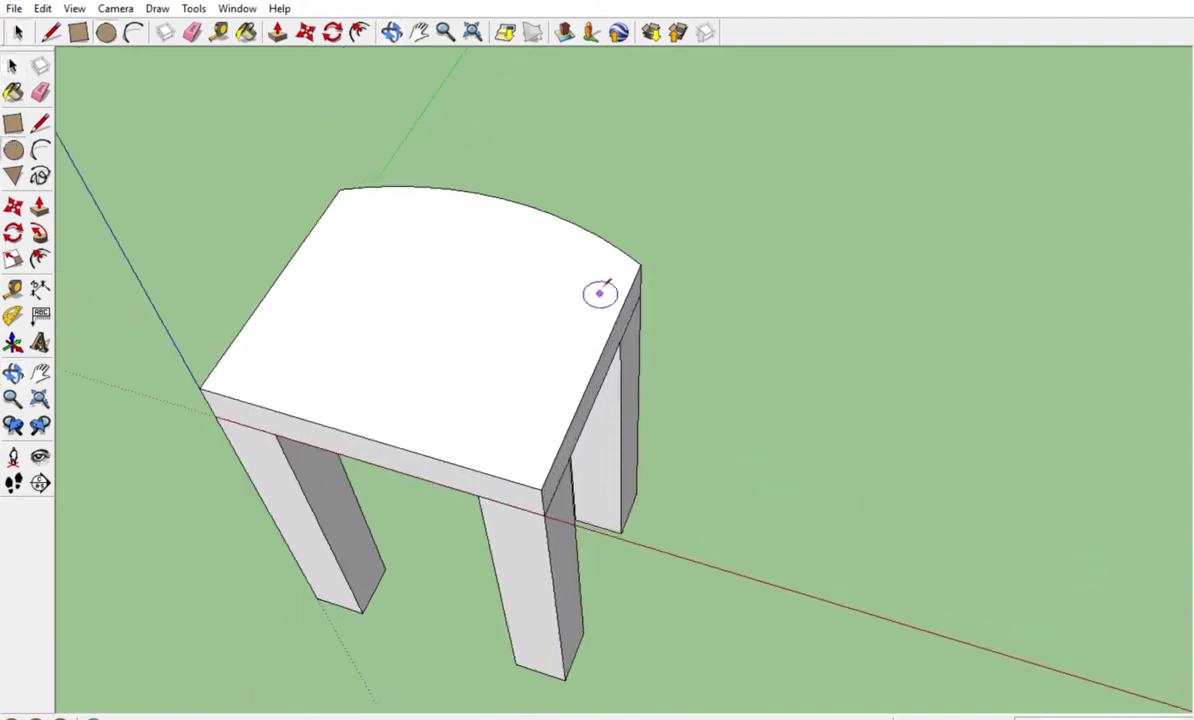
pyautogui.scroll(2, 598, 280)
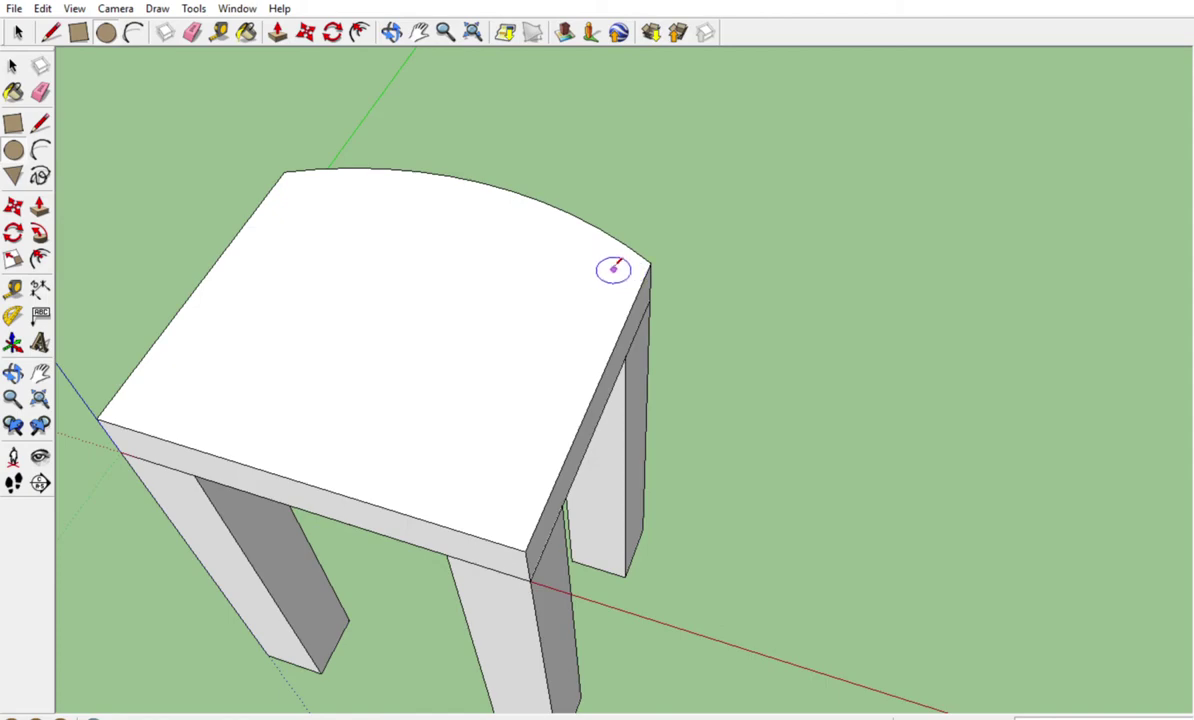
pyautogui.click(613, 270)
pyautogui.click(633, 268)
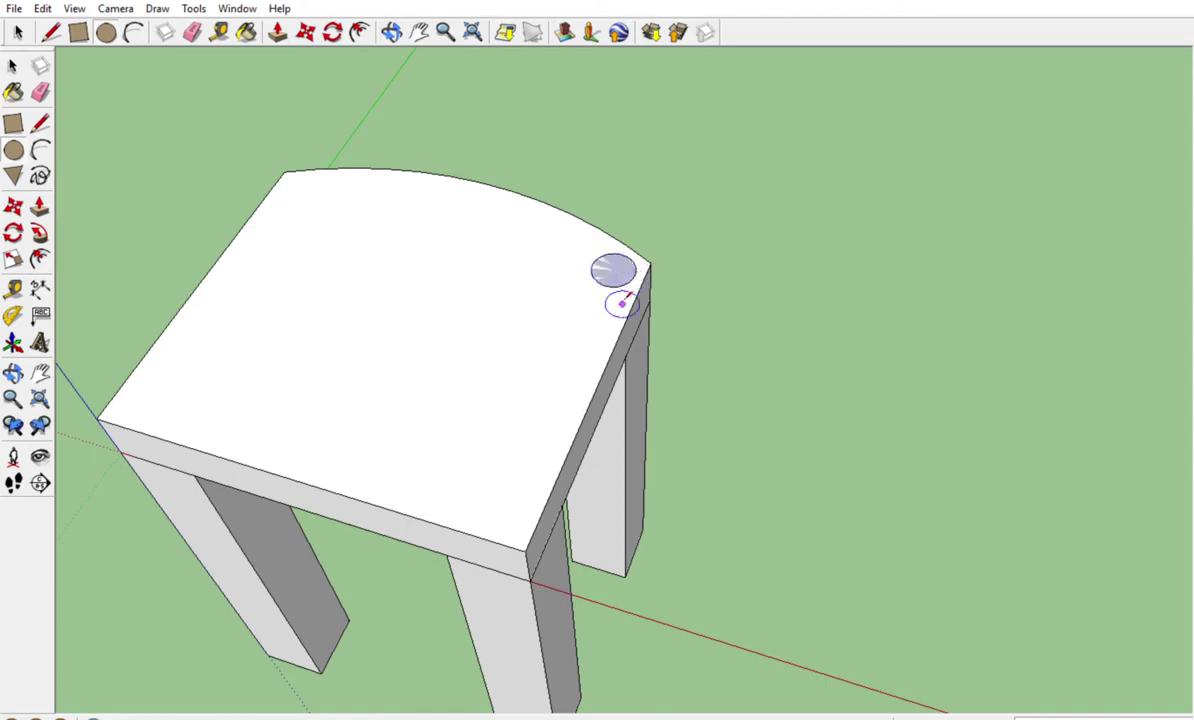
# Examine the stool from below, selecting individual legs to check how they are grouped
pyautogui.moveTo(597, 419); pyautogui.dragTo(466, 122, button='middle')
pyautogui.press('space')
pyautogui.click(464, 351)
pyautogui.click(575, 366)
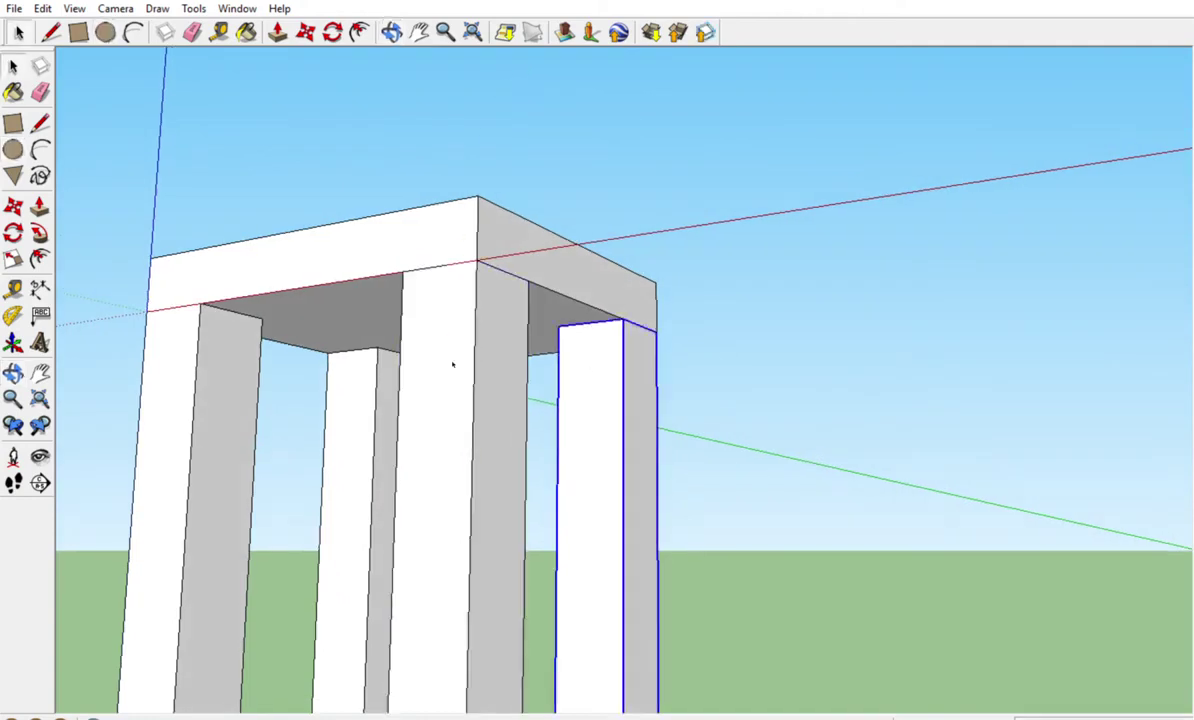
pyautogui.click(352, 370)
pyautogui.moveTo(400, 224); pyautogui.dragTo(626, 616, button='middle')
pyautogui.scroll(3, 666, 325)
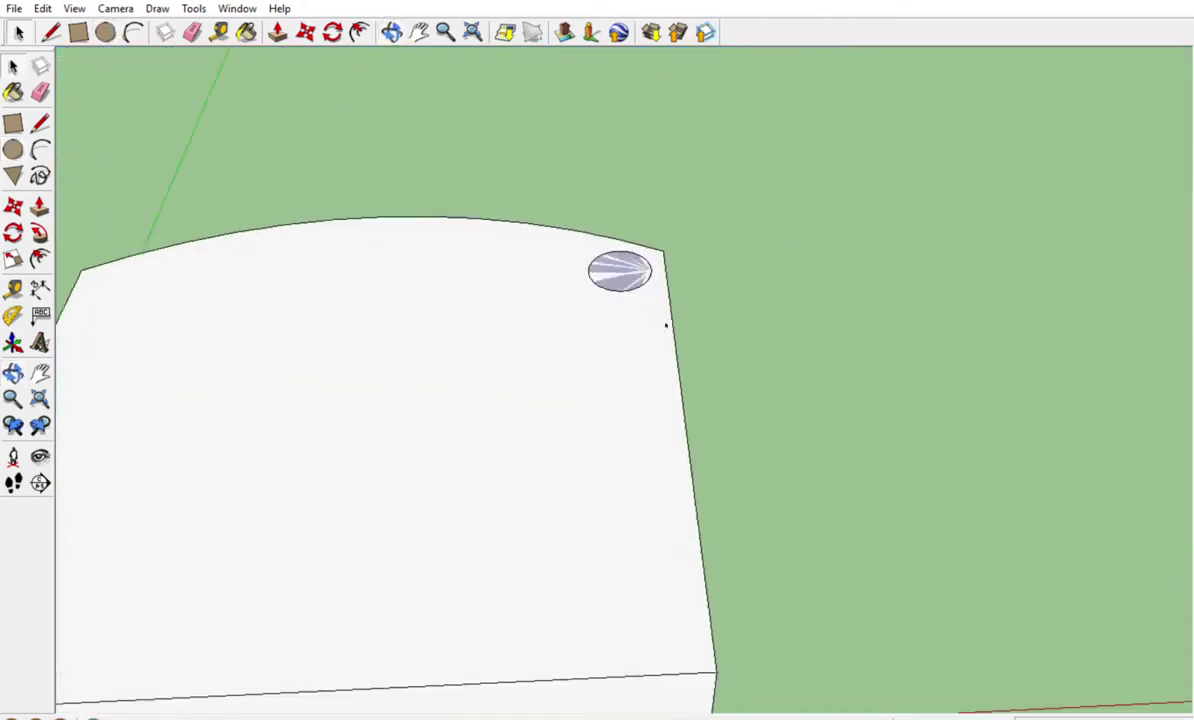
pyautogui.scroll(-4, 628, 254)
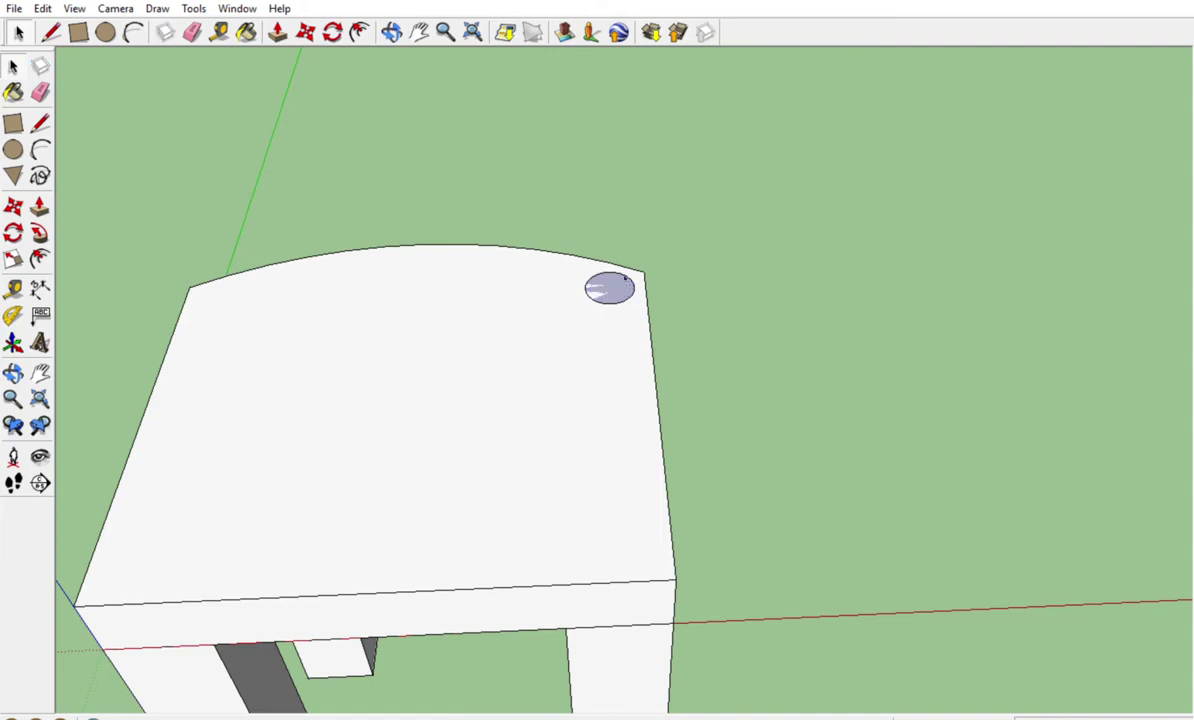
# Select the circle's face and outline on the seat and make them into a component
pyautogui.click(571, 350)
pyautogui.click(627, 281)
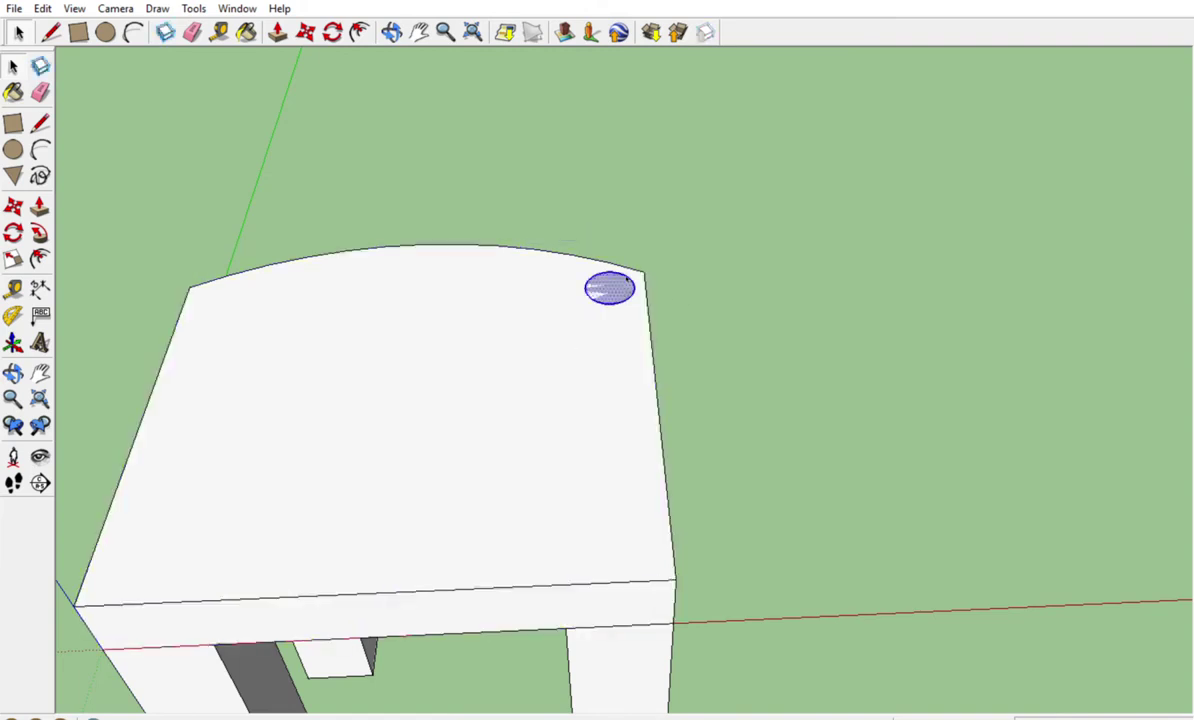
pyautogui.click(687, 407)
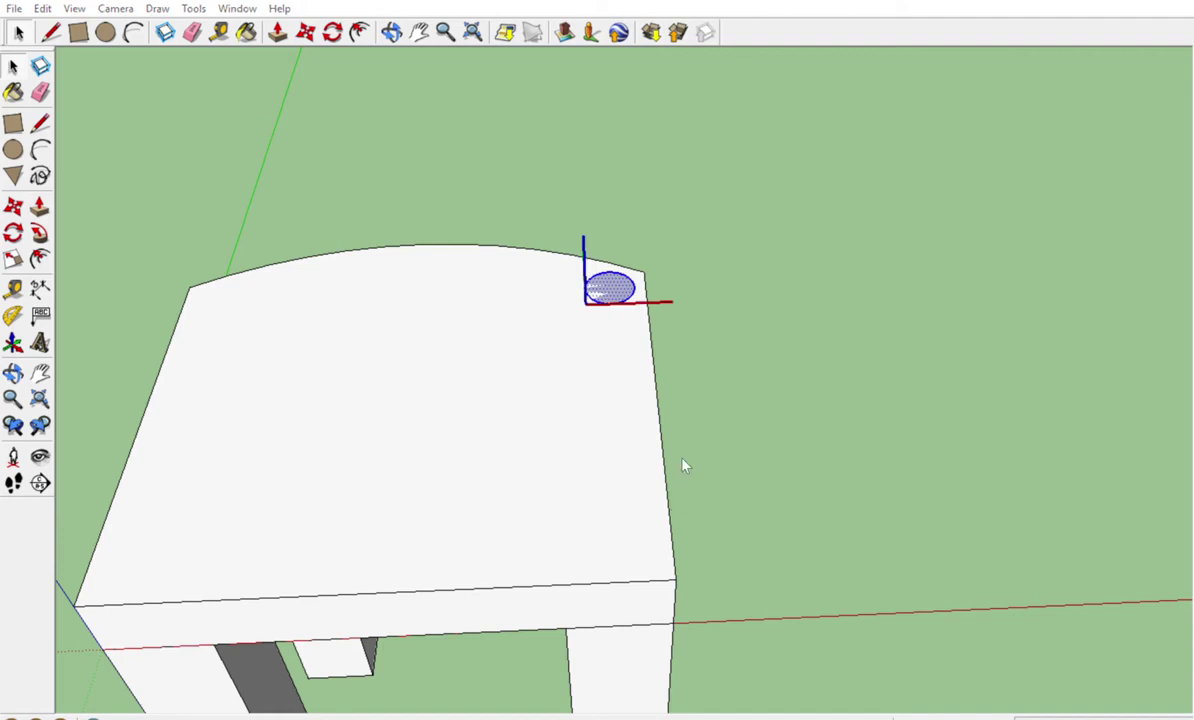
pyautogui.press('Return')
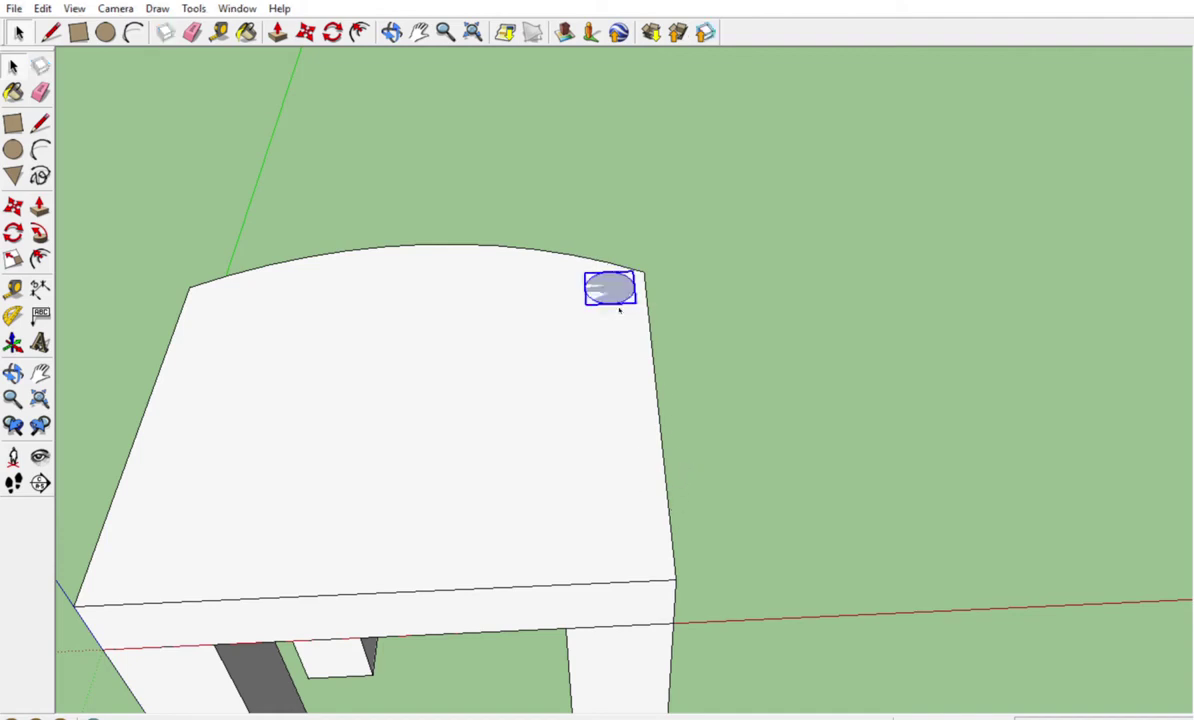
# Try to copy the circle component with Move to the middle of the seat's curved back edge
pyautogui.moveTo(618, 311); pyautogui.dragTo(603, 430, button='middle')
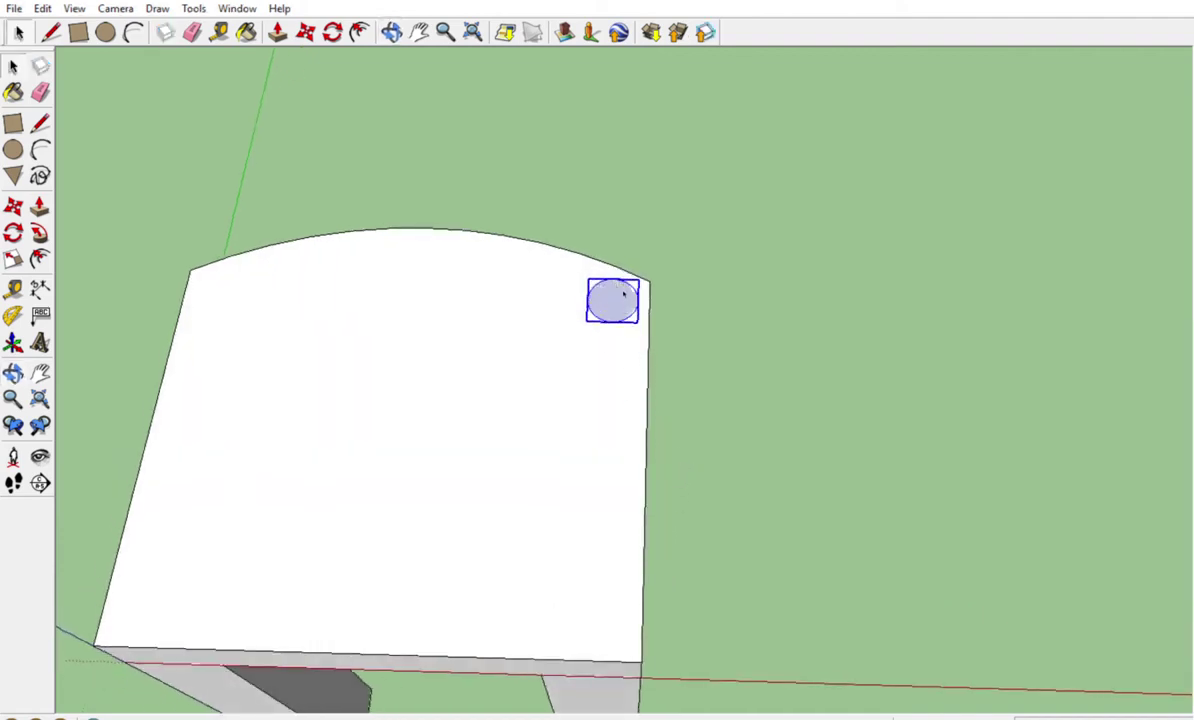
pyautogui.press('m')
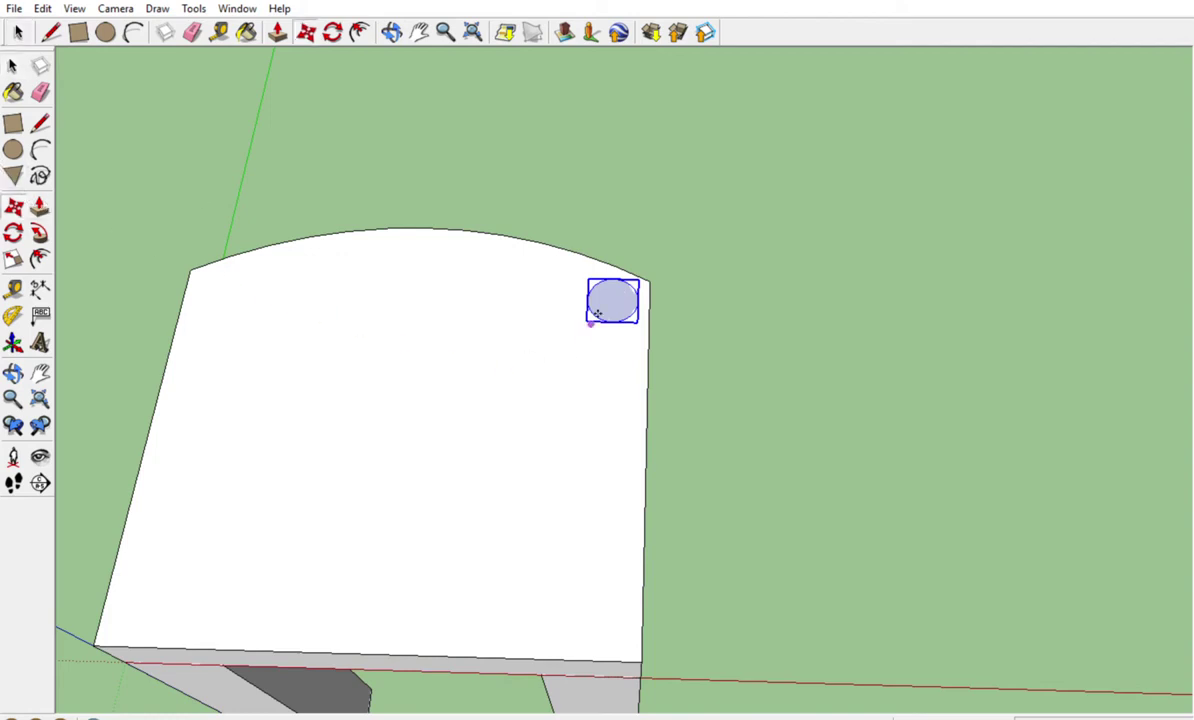
pyautogui.click(597, 315)
pyautogui.press('ctrl')
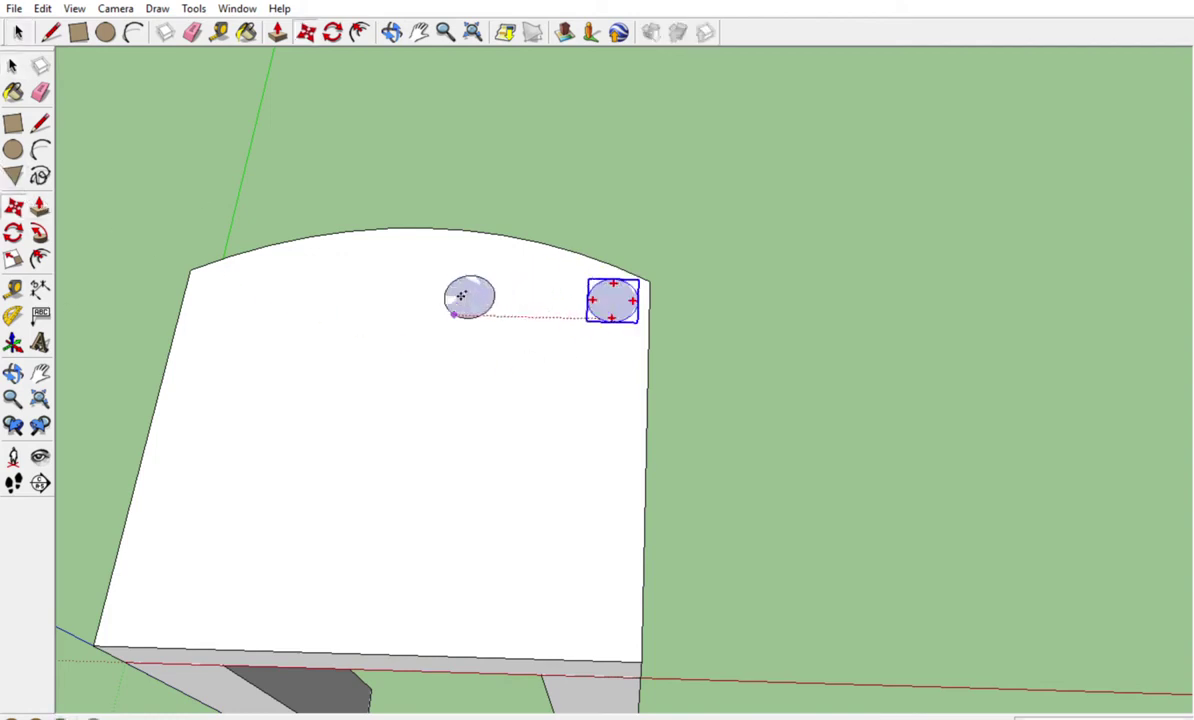
pyautogui.click(440, 270)
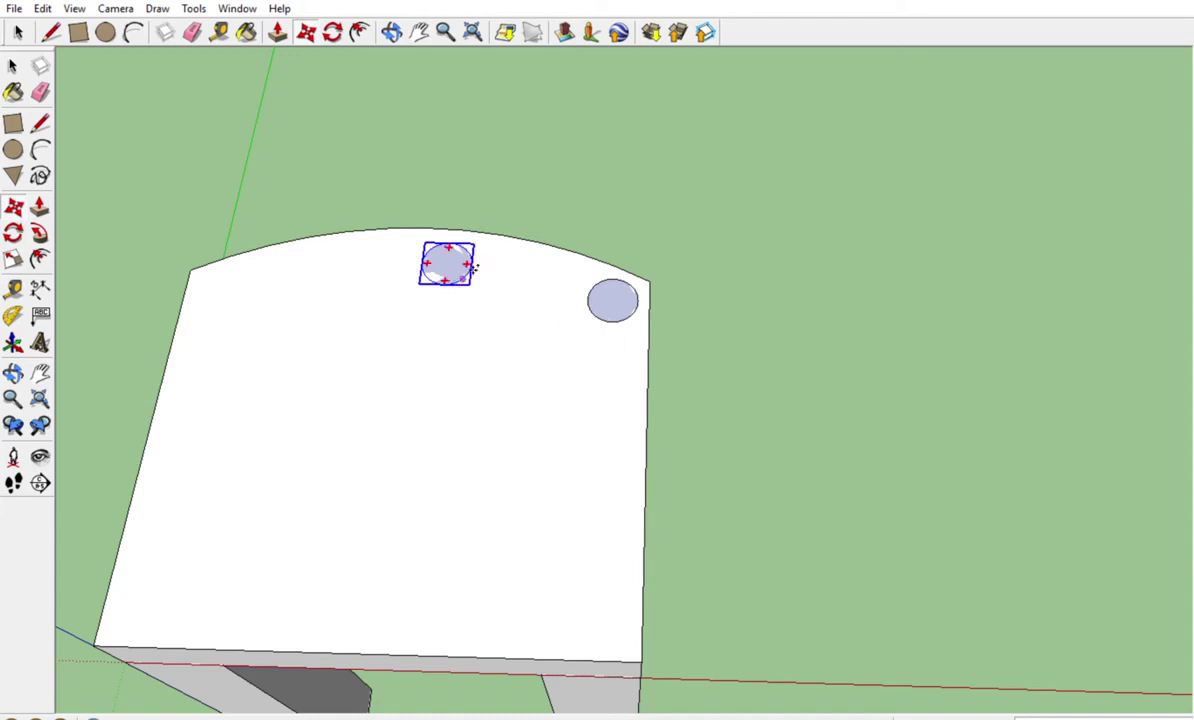
pyautogui.hotkey('ctrl', 'z')
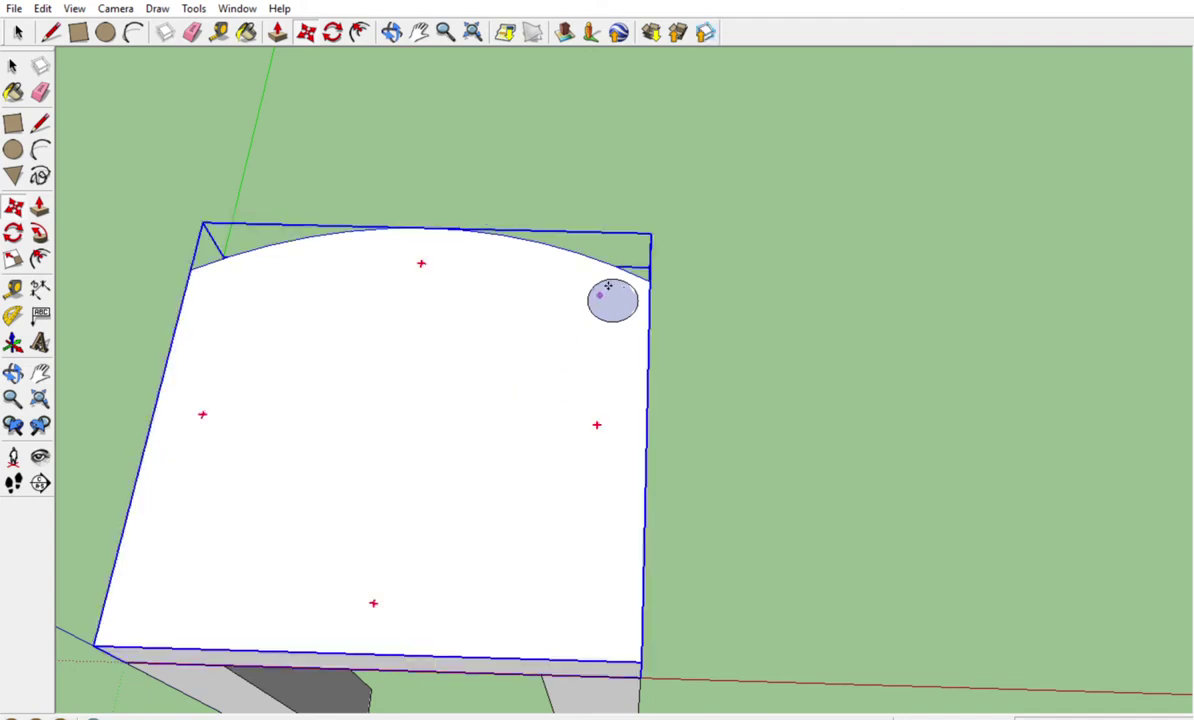
pyautogui.click(544, 347)
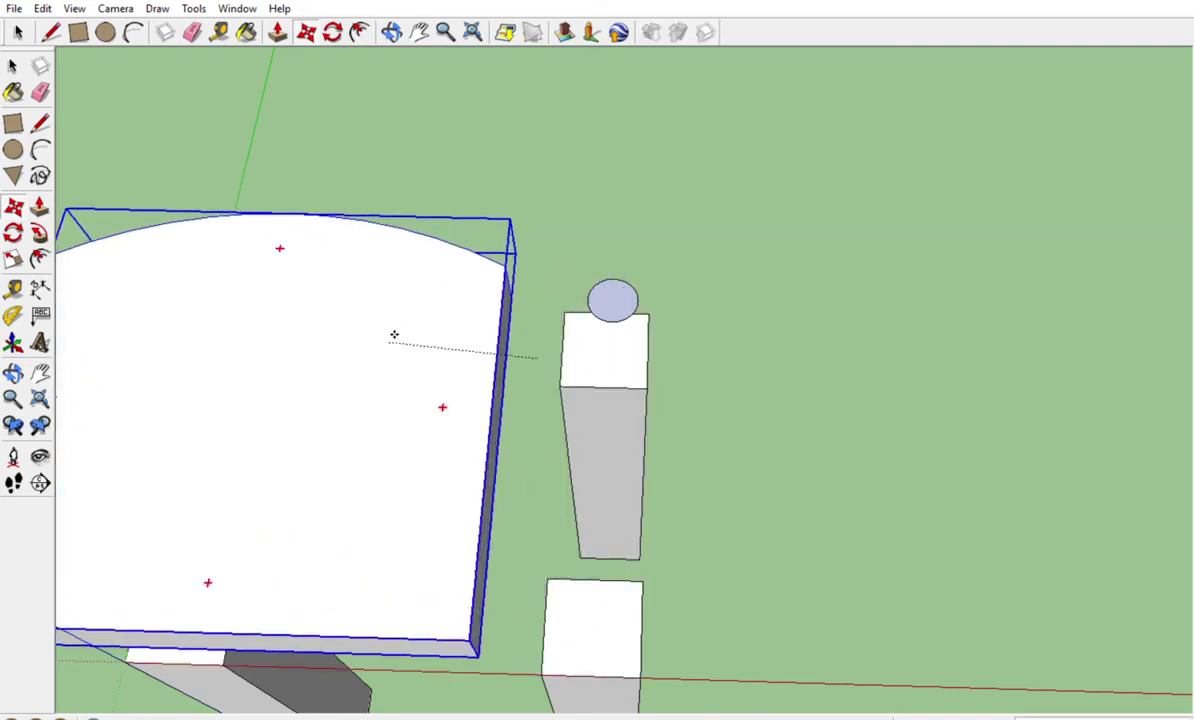
pyautogui.moveTo(562, 405); pyautogui.dragTo(493, 376, button='middle')
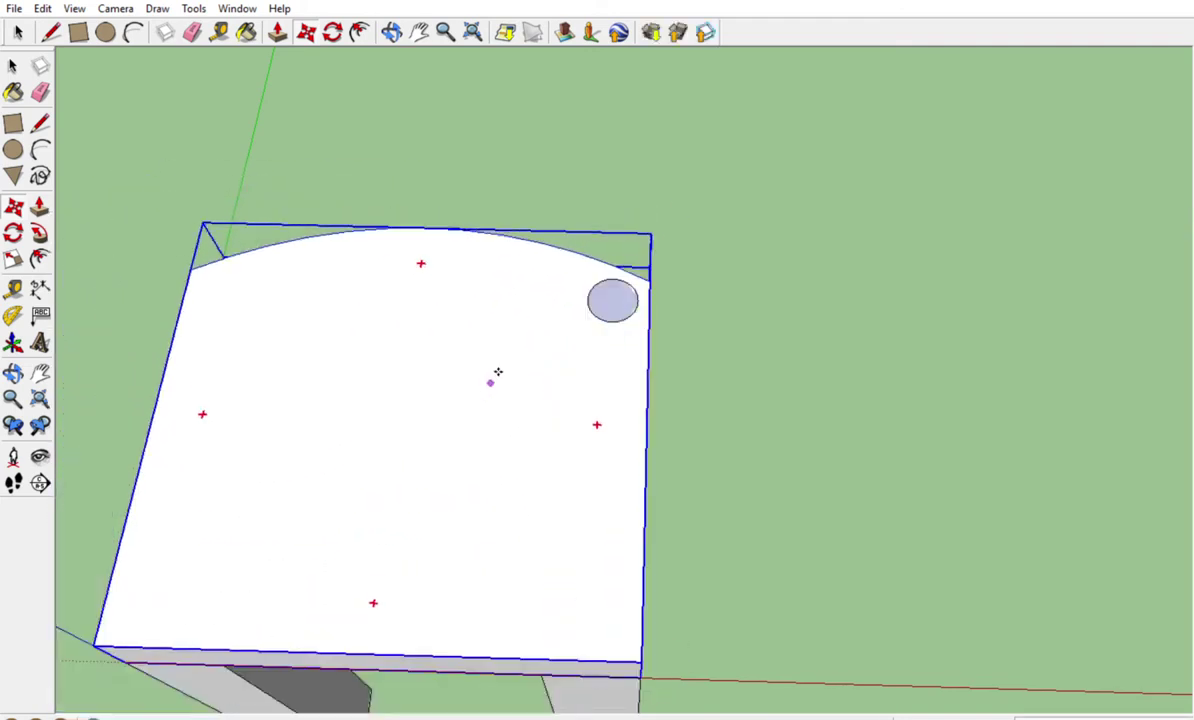
pyautogui.click(625, 311)
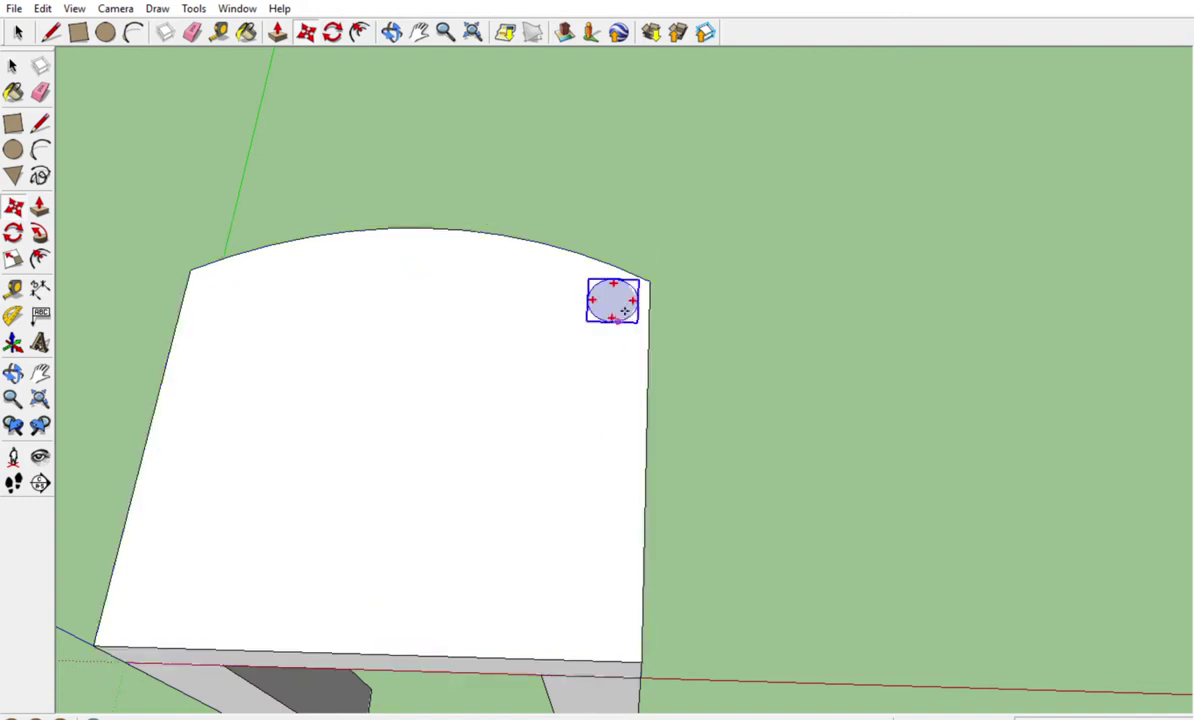
pyautogui.press('space')
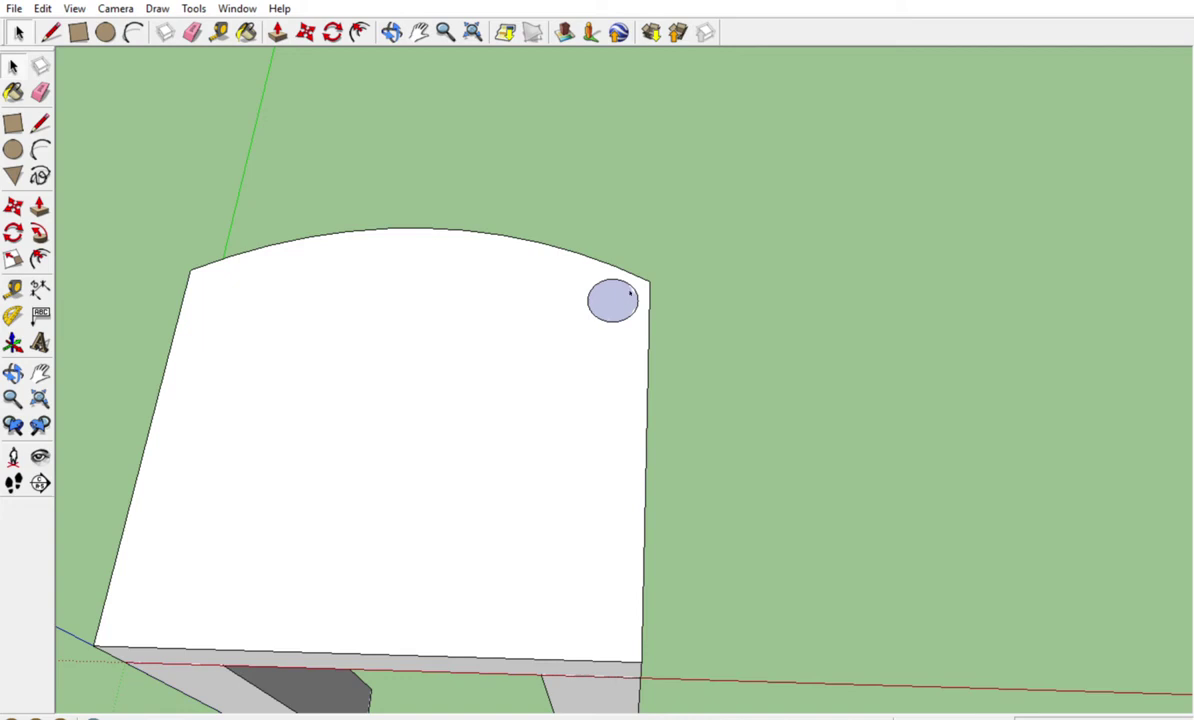
# Rotate-copy the circle component about the front edge's midpoint to the opposite back corner, dividing the span by 5 for evenly spaced copies
pyautogui.click(629, 292)
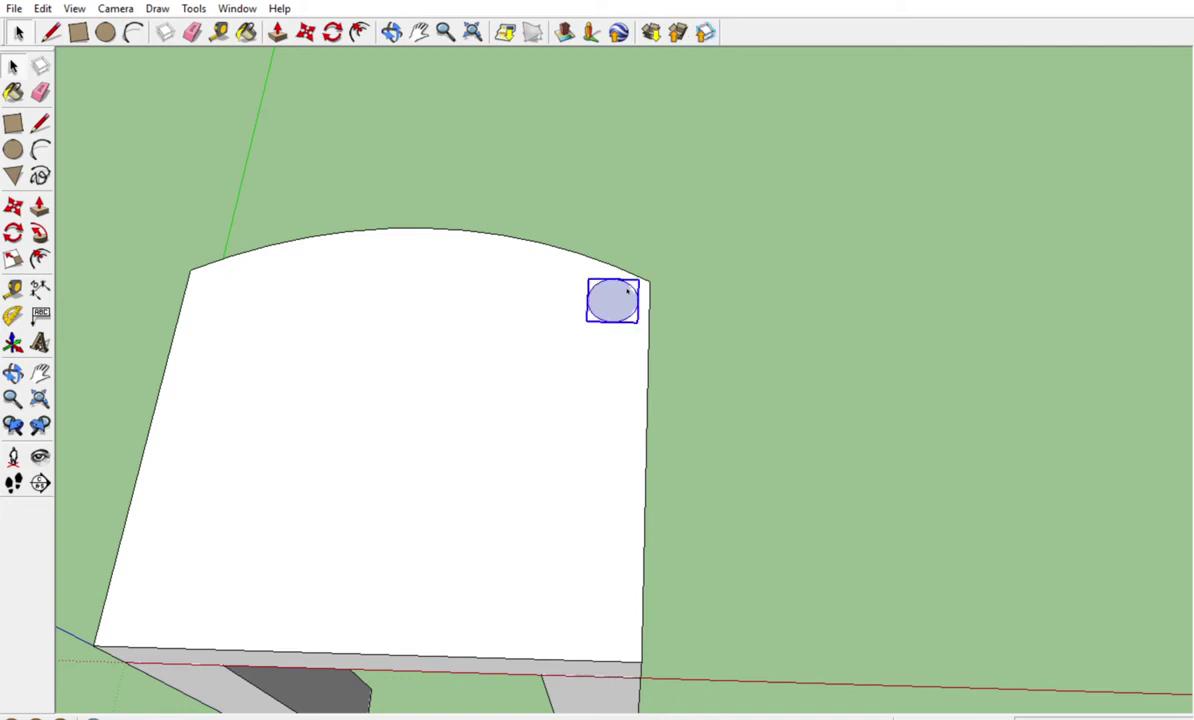
pyautogui.click(13, 231)
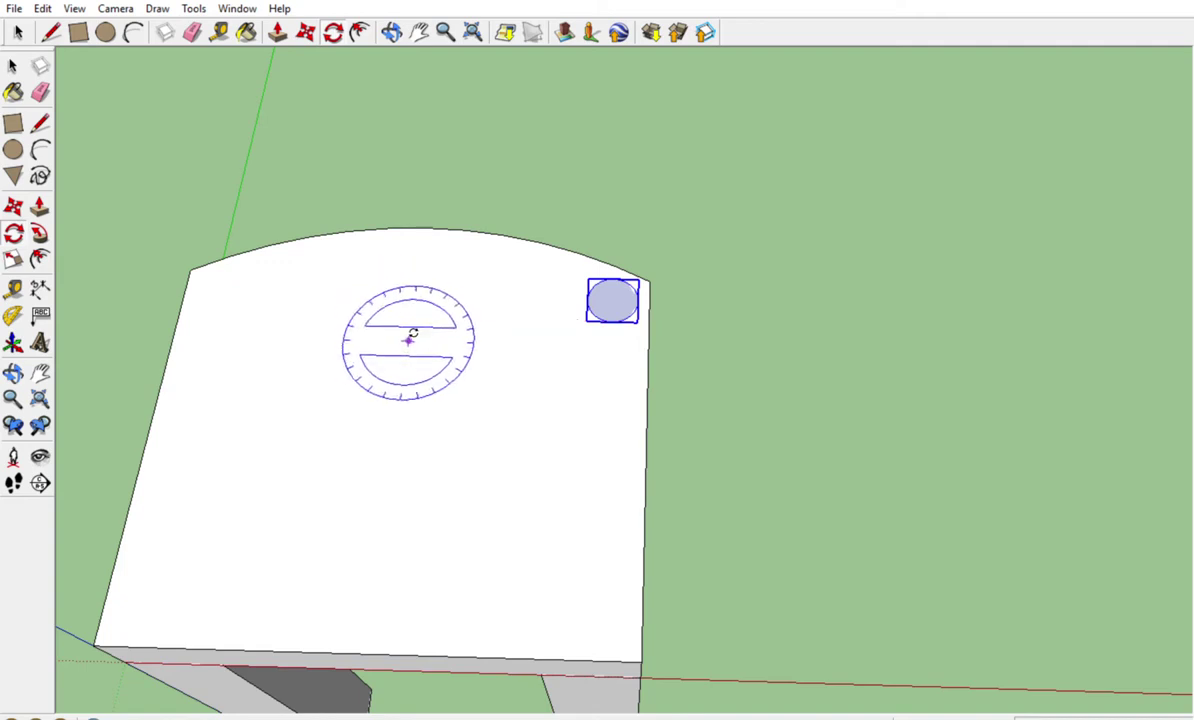
pyautogui.click(368, 652)
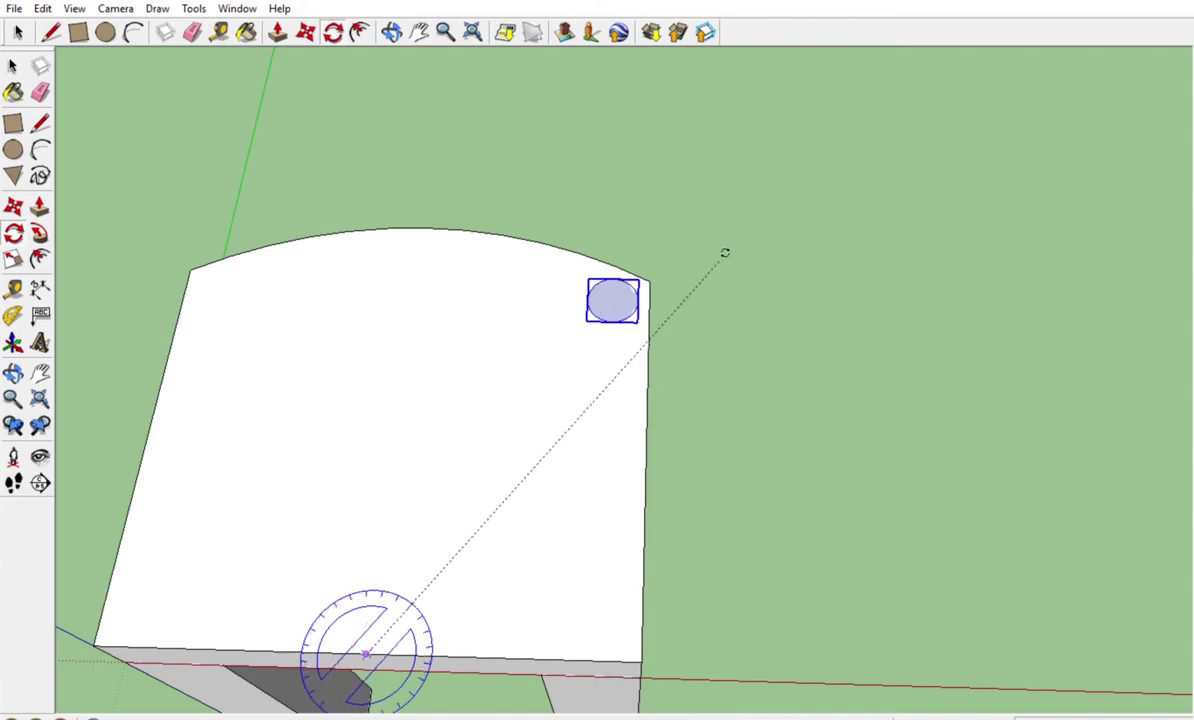
pyautogui.click(778, 324)
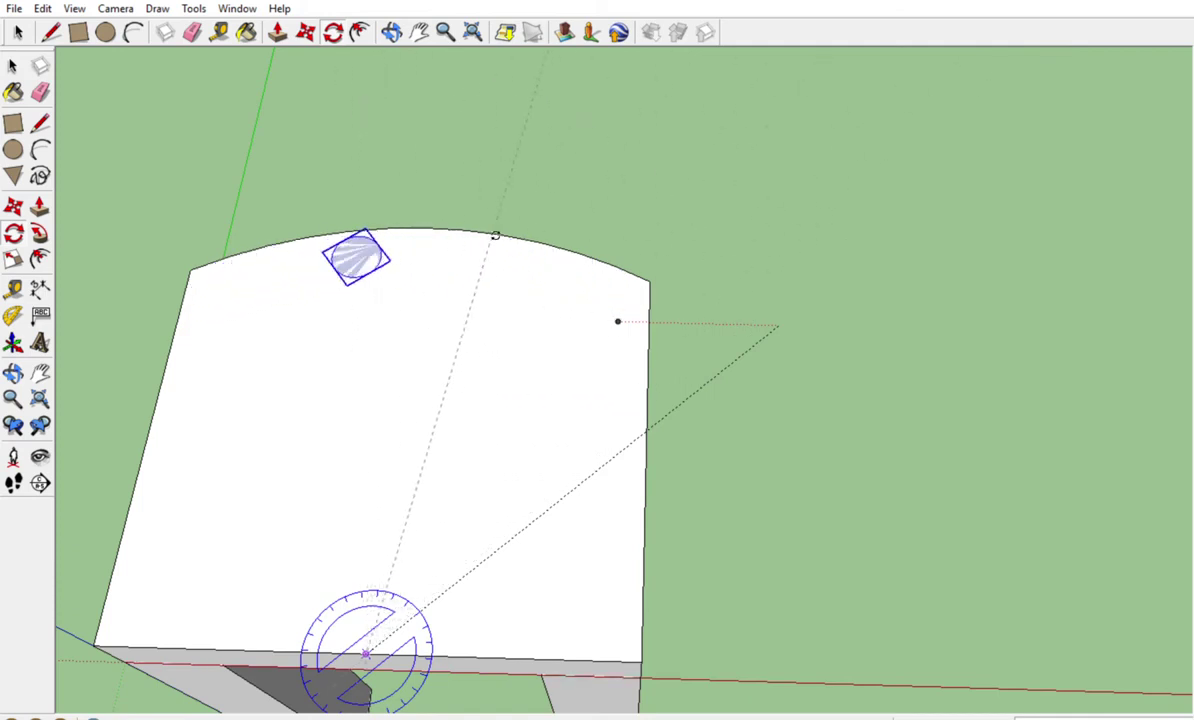
pyautogui.press('ctrl')
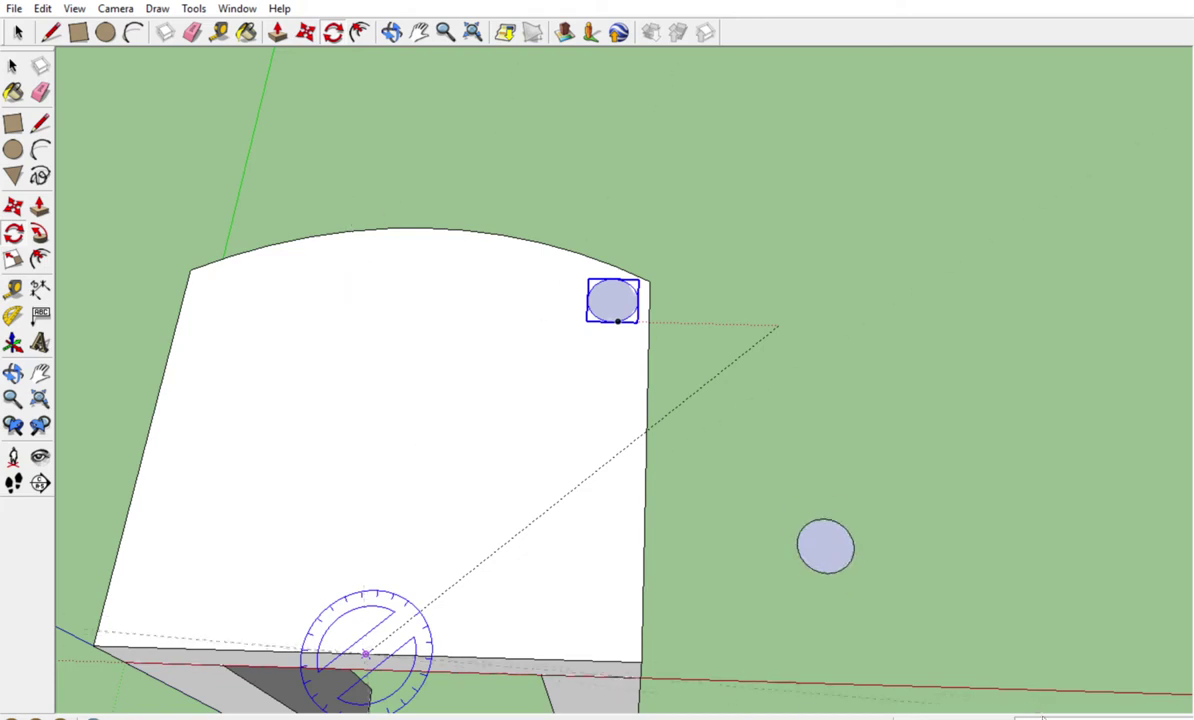
pyautogui.click(354, 279)
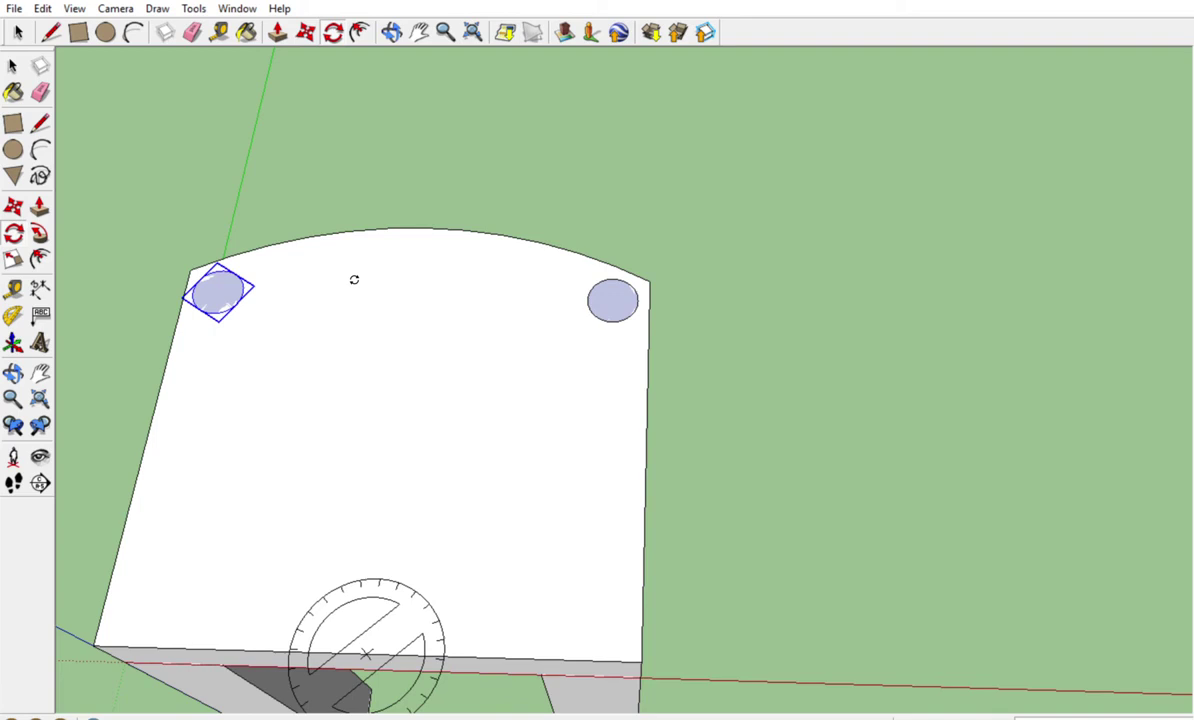
pyautogui.write('/5')
pyautogui.press('Return')
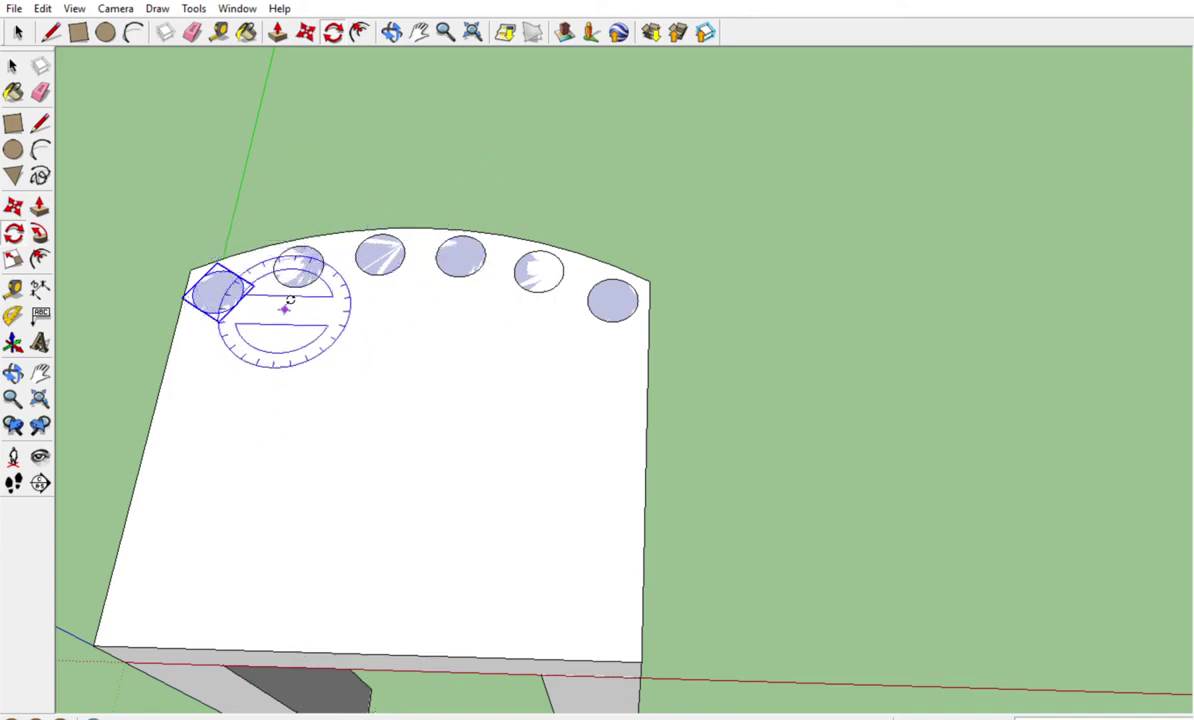
# Edit one circle component and Push/Pull its face upward to raise all the tall back spindles, finishing by closing the component
pyautogui.press('space')
pyautogui.click(460, 258)
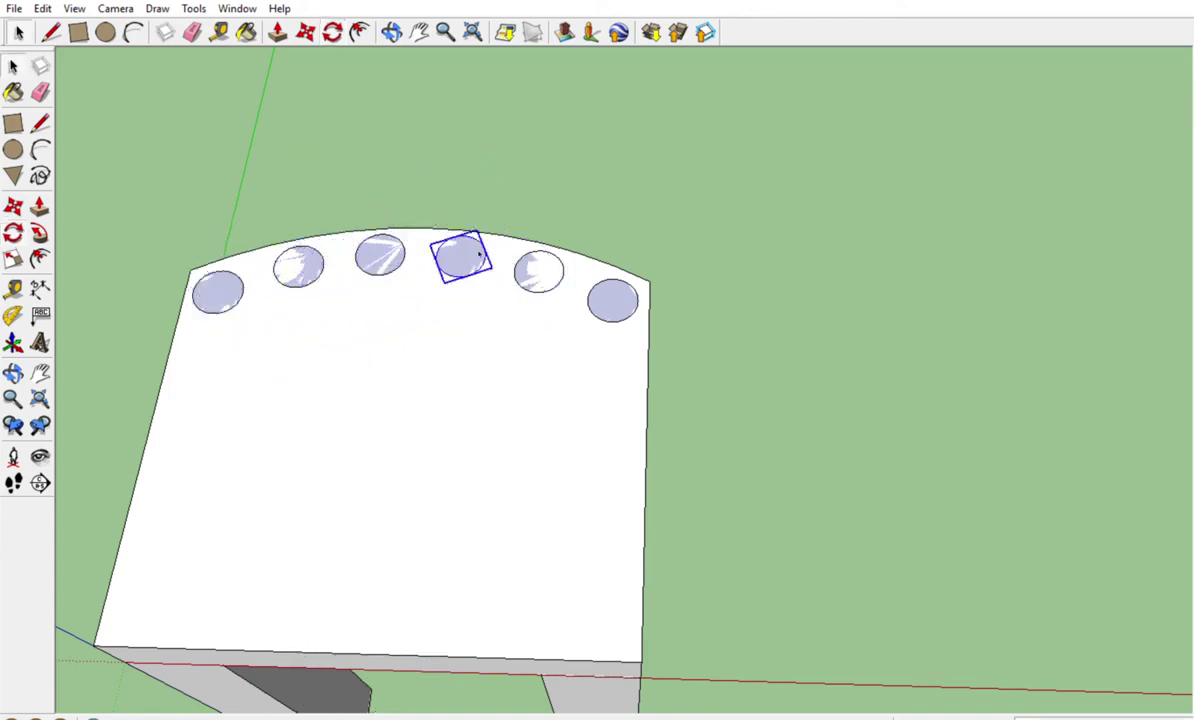
pyautogui.doubleClick(462, 256)
pyautogui.press('p')
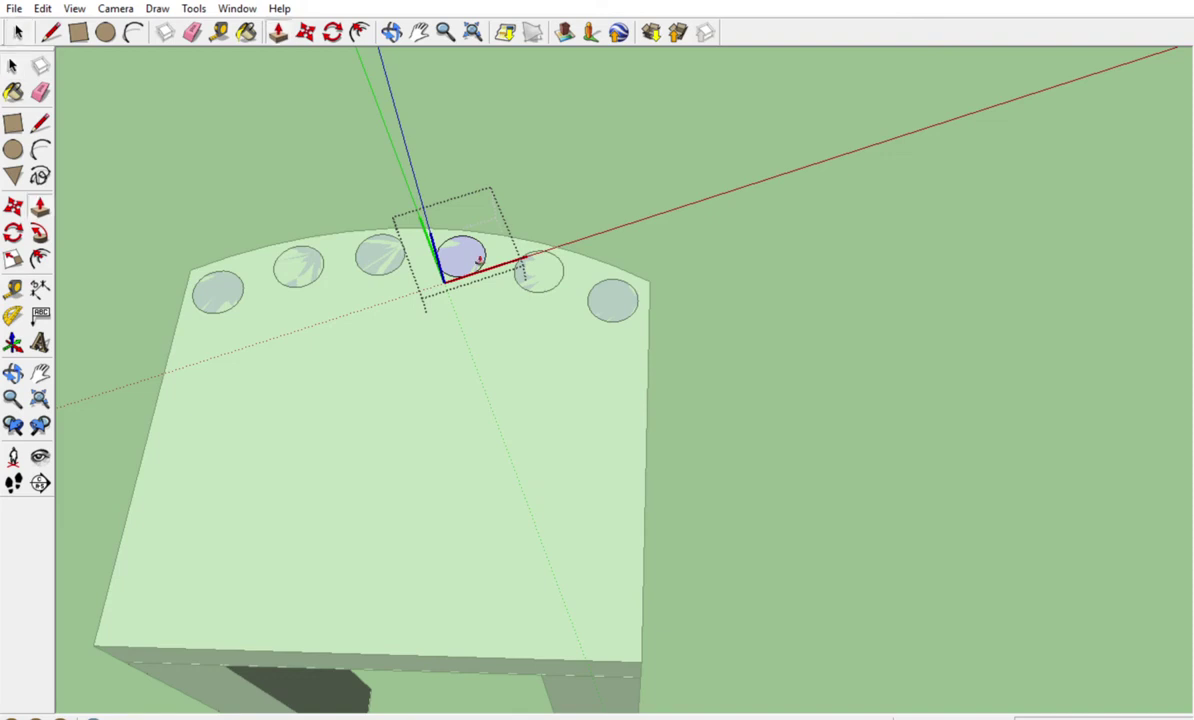
pyautogui.click(468, 256)
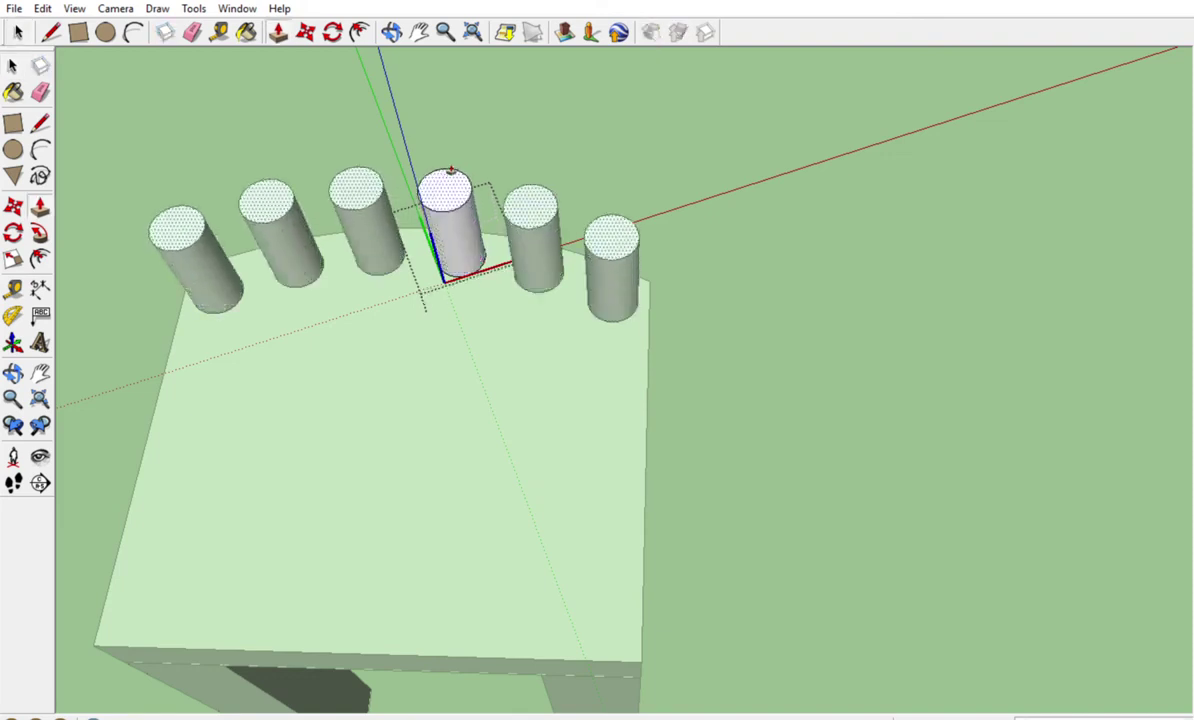
pyautogui.keyDown('shift'); pyautogui.moveTo(461, 240); pyautogui.dragTo(466, 314, button='middle'); pyautogui.keyUp('shift')
pyautogui.scroll(-3, 468, 312)
pyautogui.scroll(-3, 473, 302)
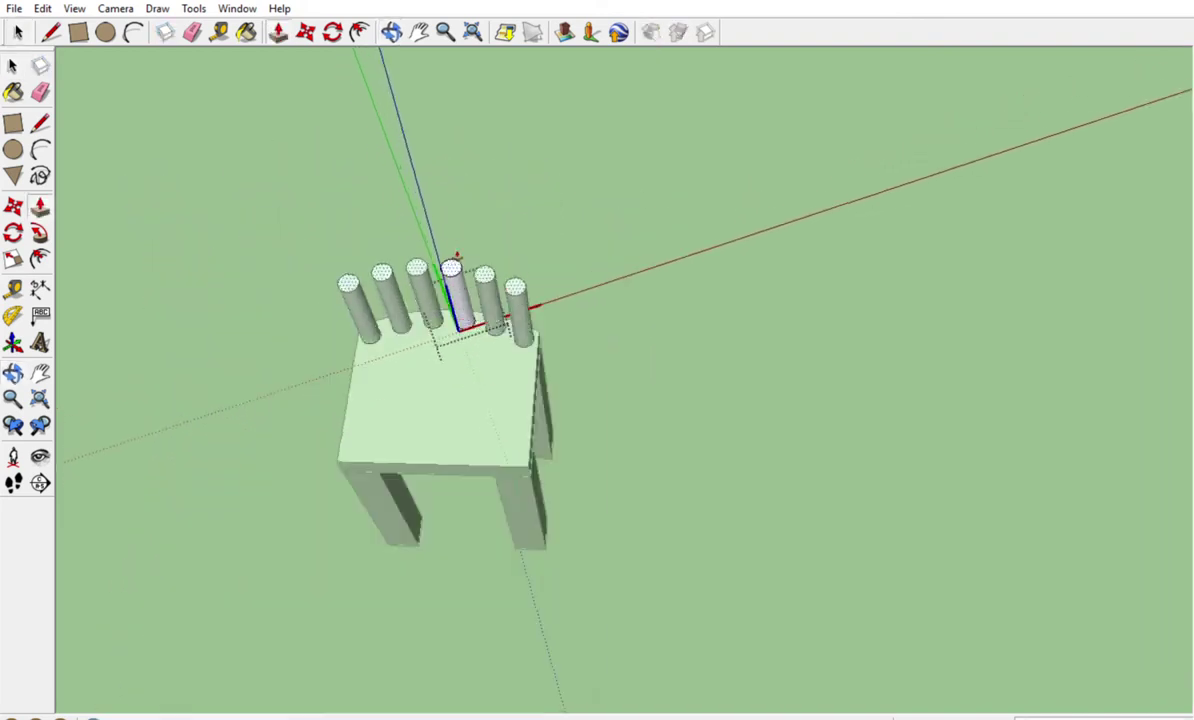
pyautogui.moveTo(457, 256); pyautogui.dragTo(478, 90, button='middle')
pyautogui.click(437, 133)
pyautogui.moveTo(552, 263); pyautogui.dragTo(732, 556, button='middle')
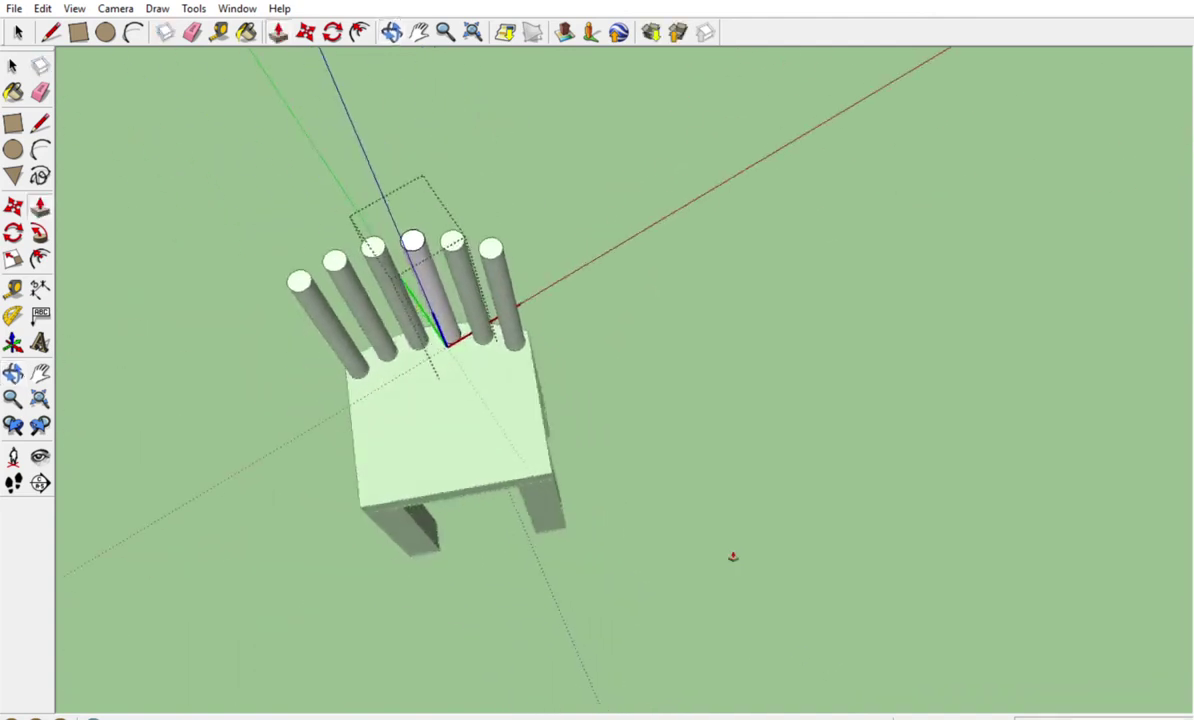
pyautogui.press('space')
pyautogui.click(700, 481)
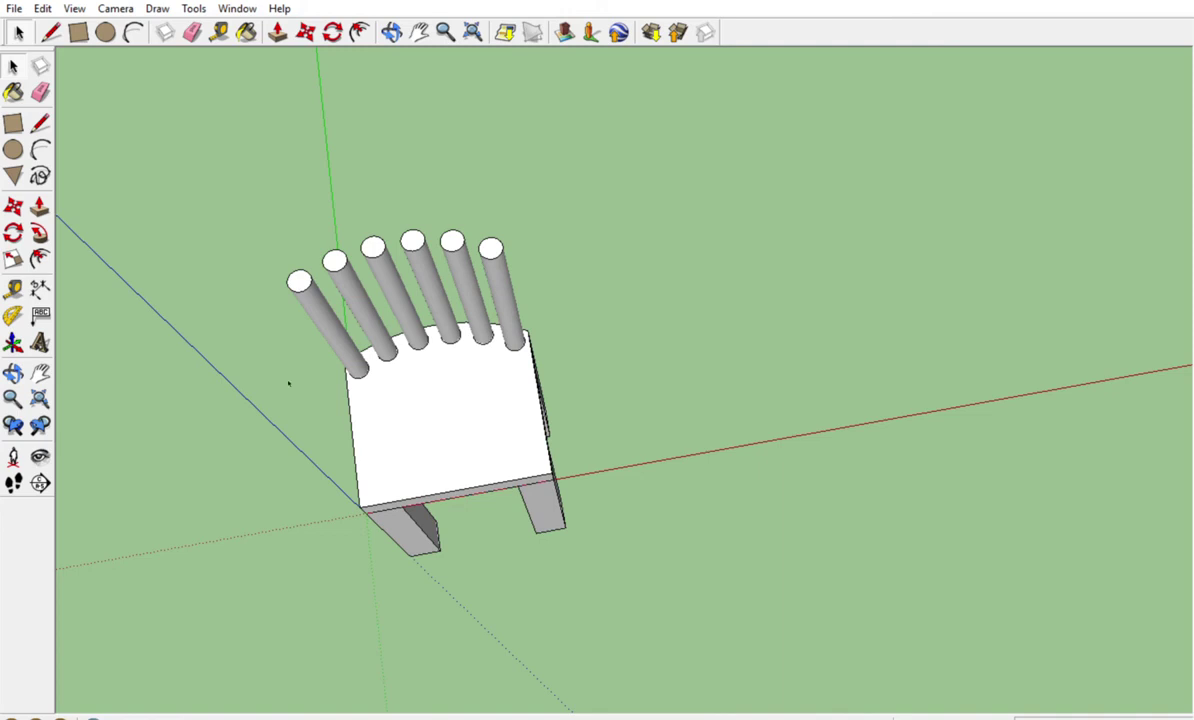
# Undo the spindle extrusion and the rotated circle copies
pyautogui.moveTo(363, 392); pyautogui.dragTo(480, 442, button='middle')
pyautogui.scroll(3, 472, 422)
pyautogui.hotkey('ctrl', 'z')
pyautogui.hotkey('ctrl', 'z')
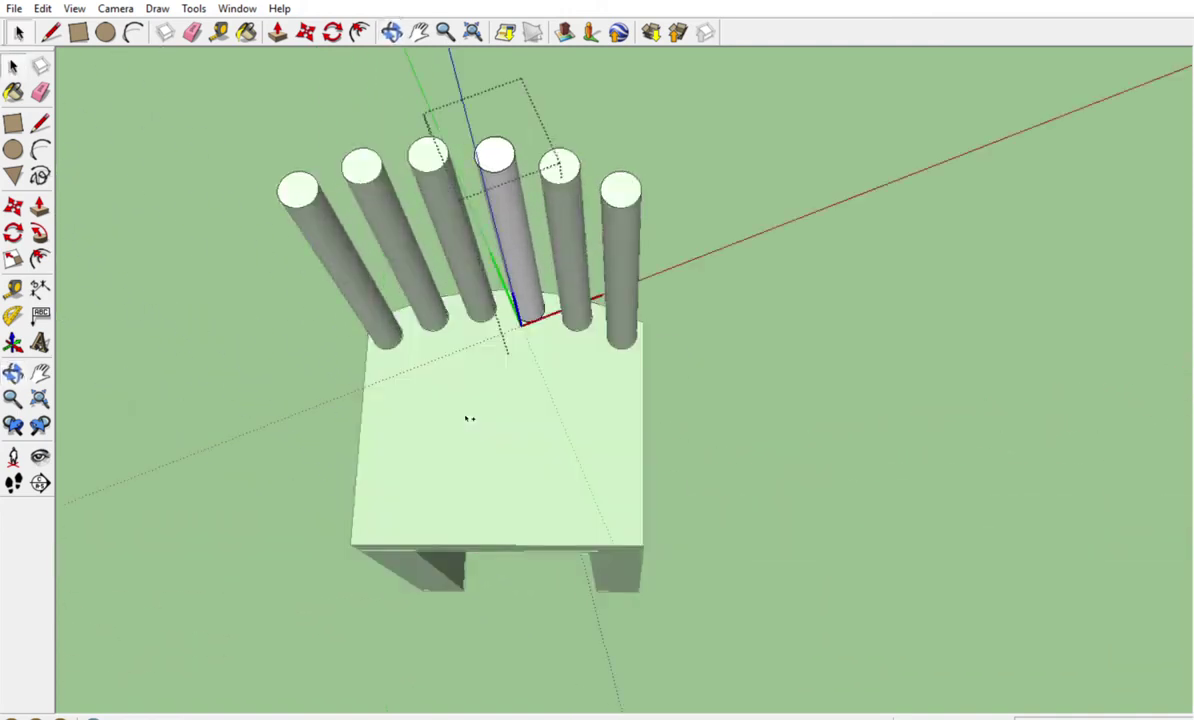
pyautogui.hotkey('ctrl', 'z')
pyautogui.hotkey('ctrl', 'z')
pyautogui.hotkey('ctrl', 'z')
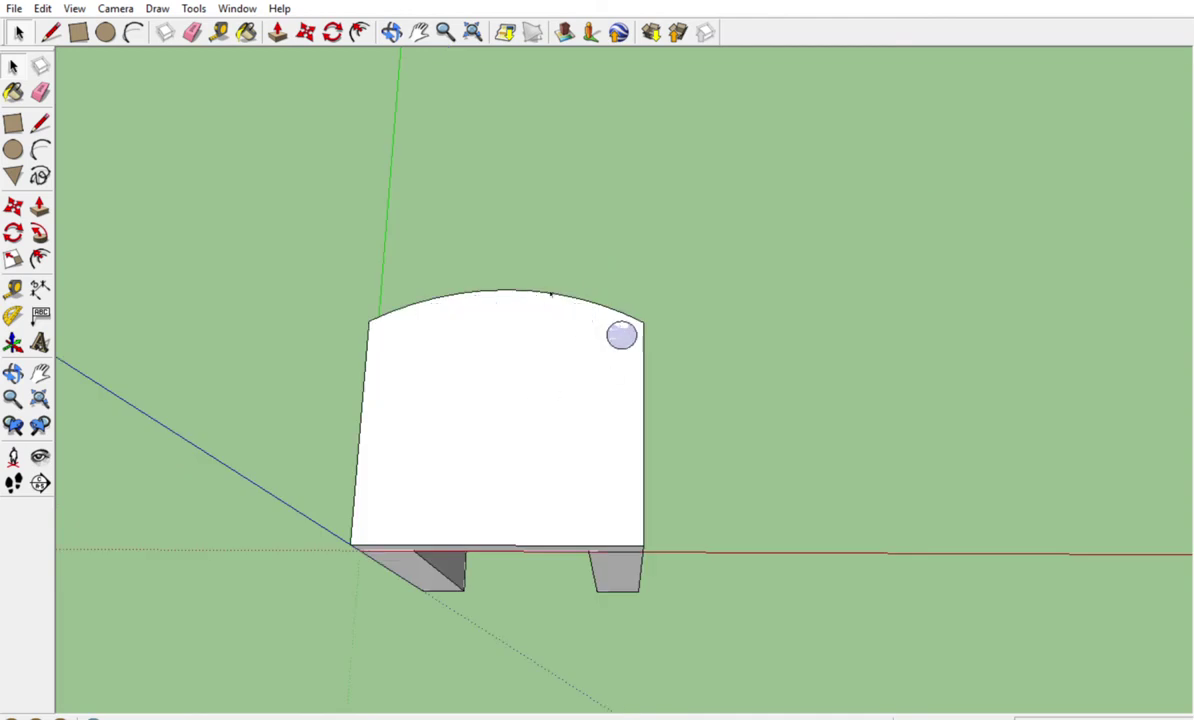
pyautogui.click(12, 233)
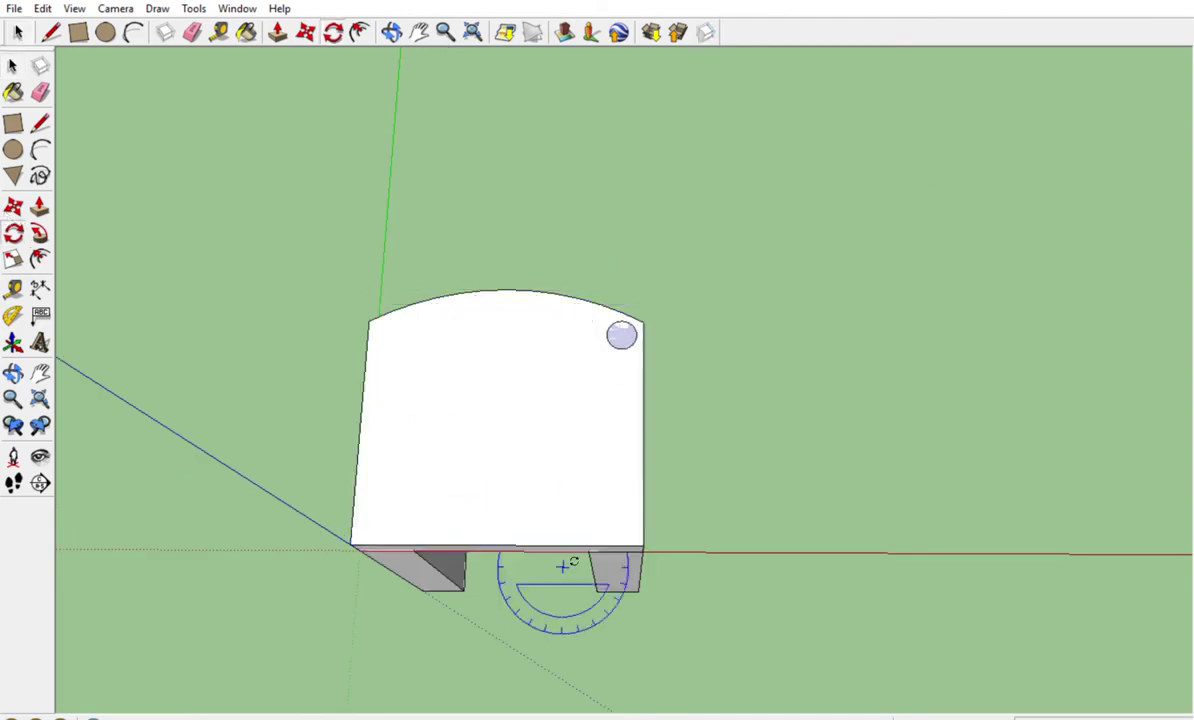
pyautogui.click(497, 543)
pyautogui.click(690, 376)
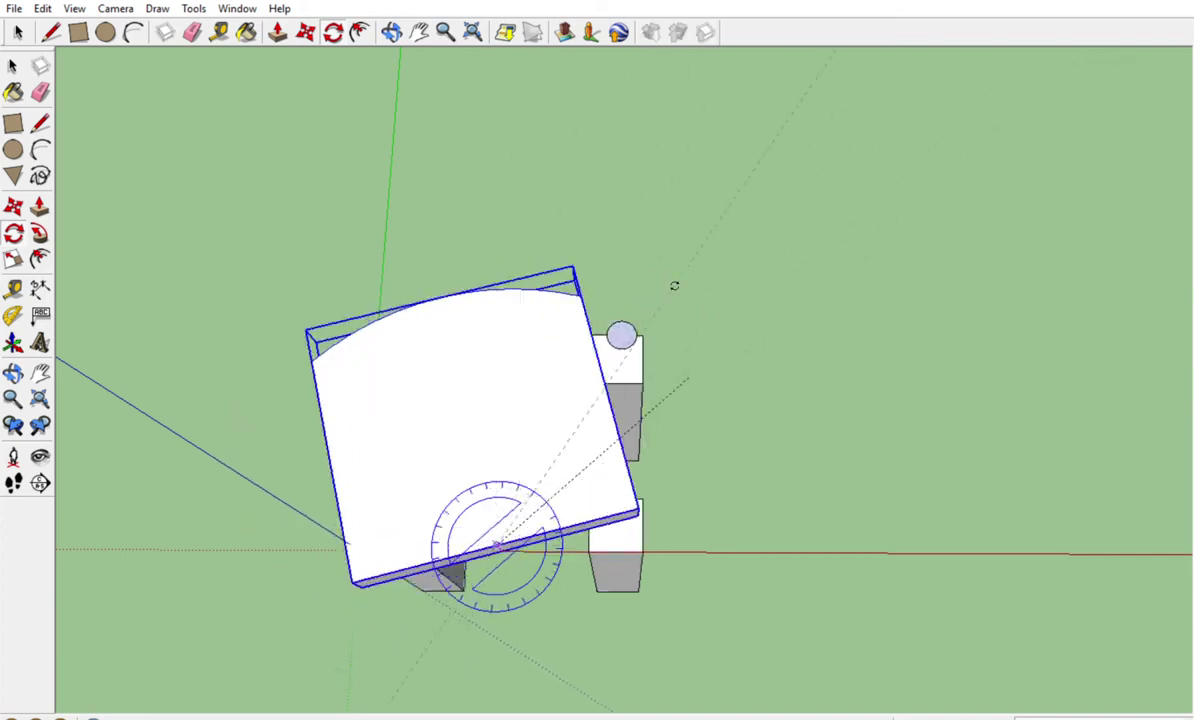
pyautogui.press('Escape')
pyautogui.press('space')
pyautogui.click(626, 337)
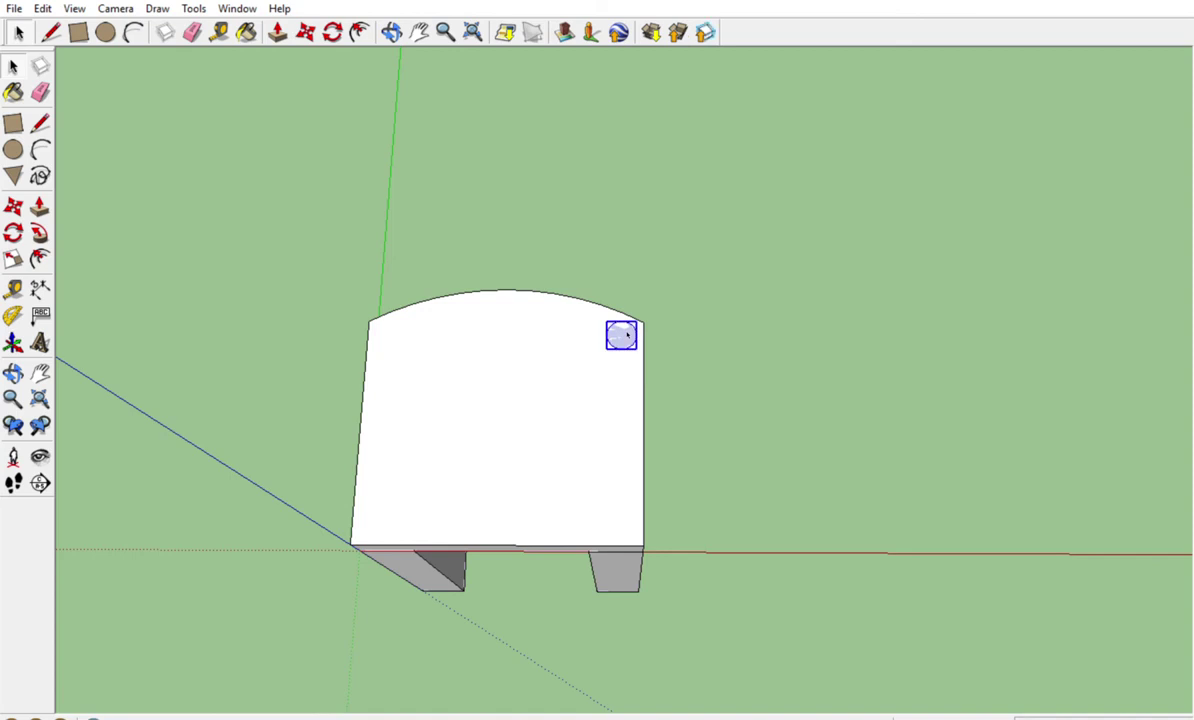
pyautogui.doubleClick(626, 336)
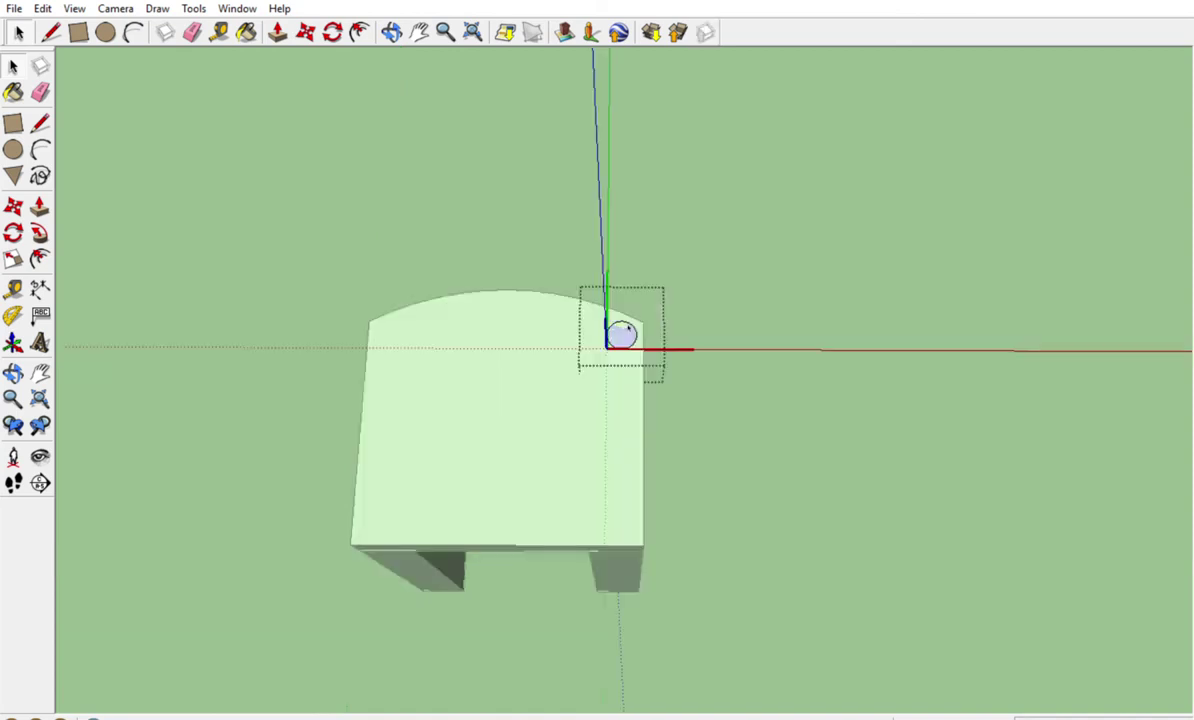
pyautogui.click(723, 317)
# Rotate-copy the circle component about the seat's front edge midpoint to the opposite back corner, dividing the span into five equal intervals
pyautogui.click(629, 328)
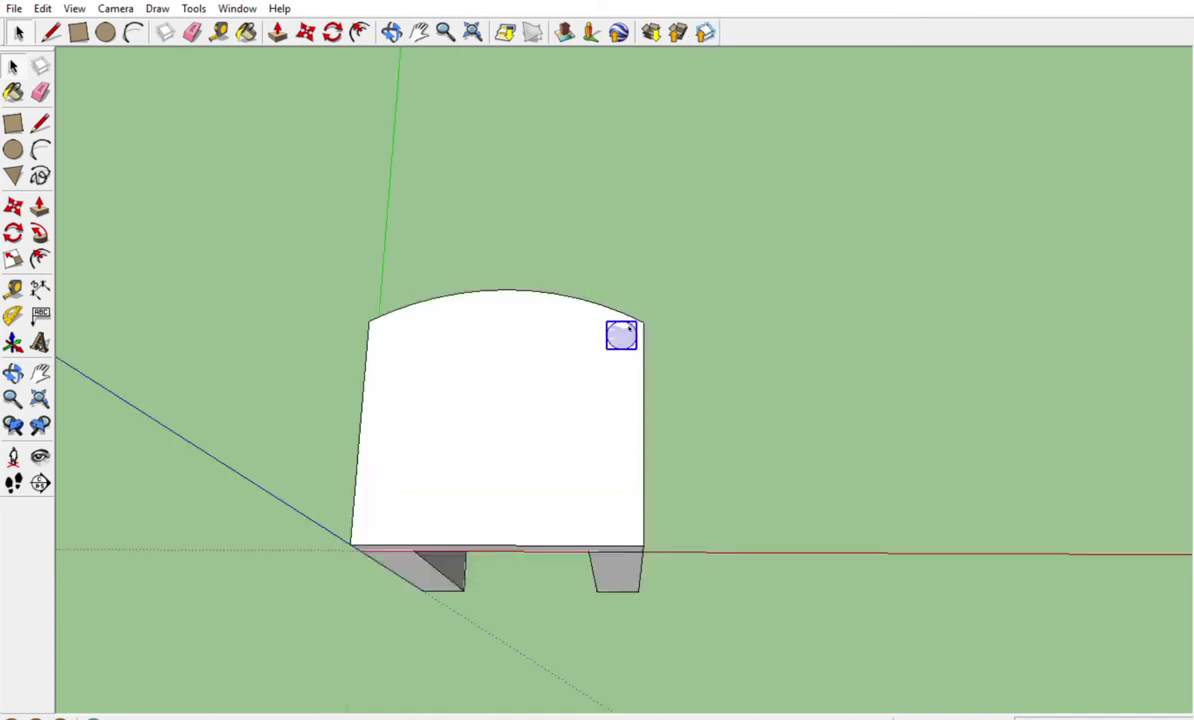
pyautogui.click(13, 232)
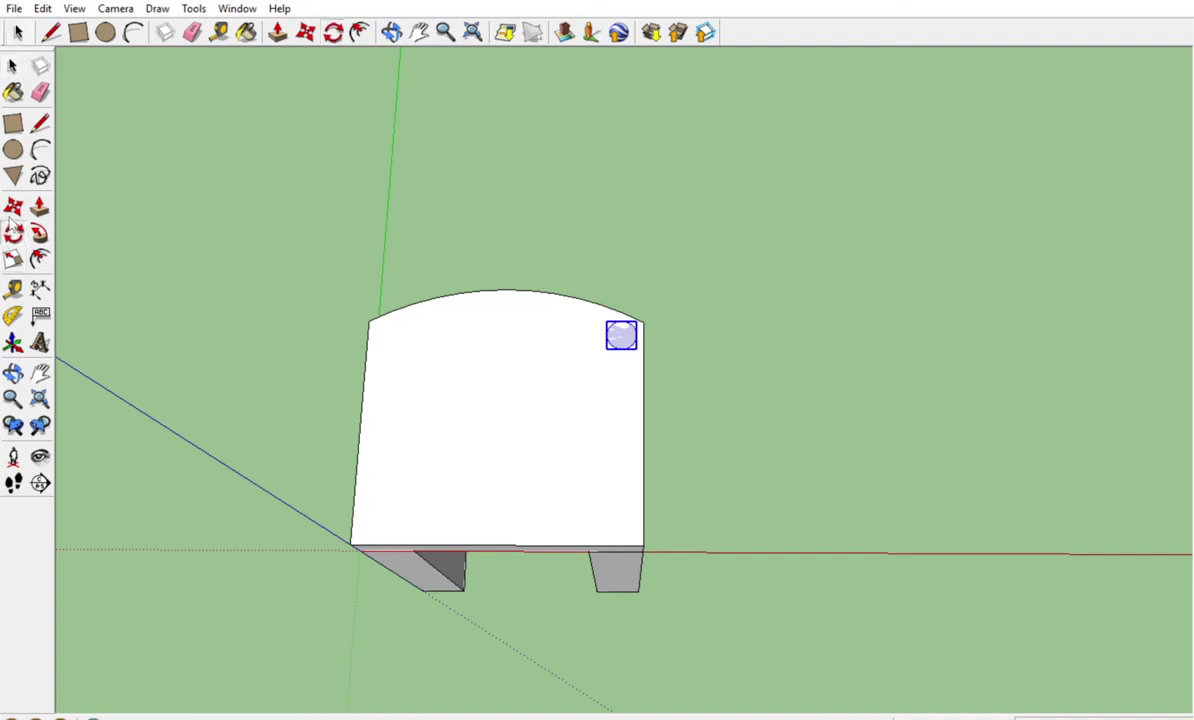
pyautogui.click(497, 544)
pyautogui.click(660, 313)
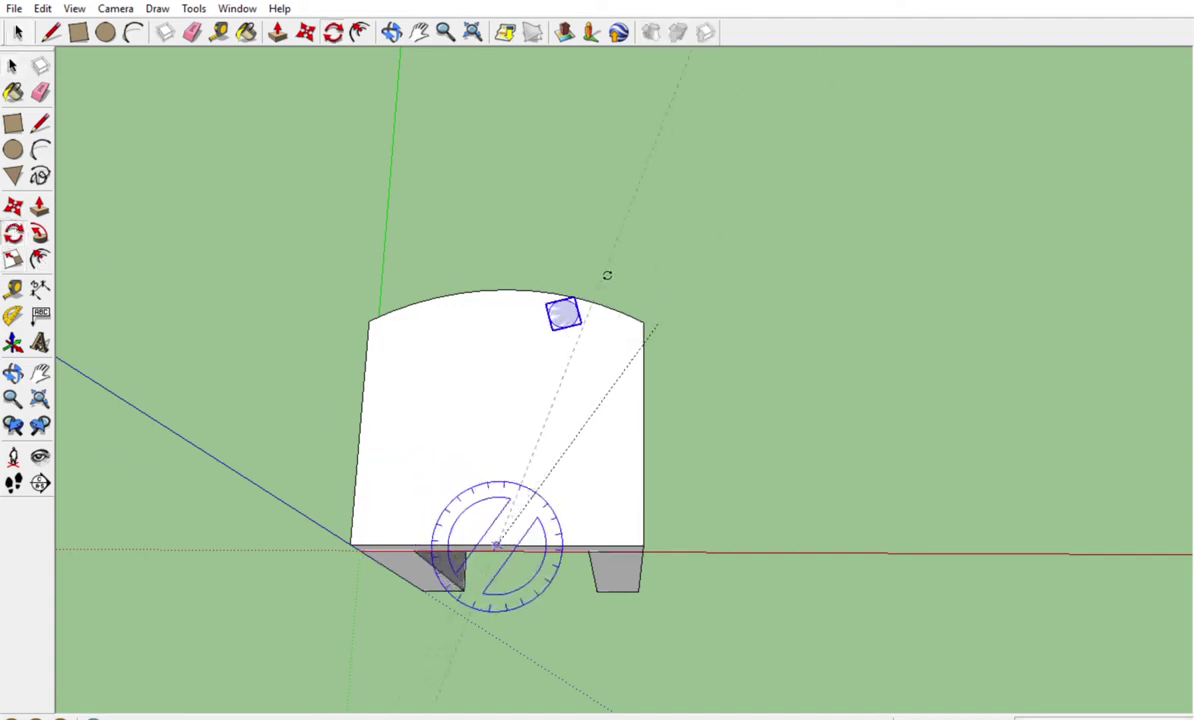
pyautogui.press('ctrl')
pyautogui.click(405, 277)
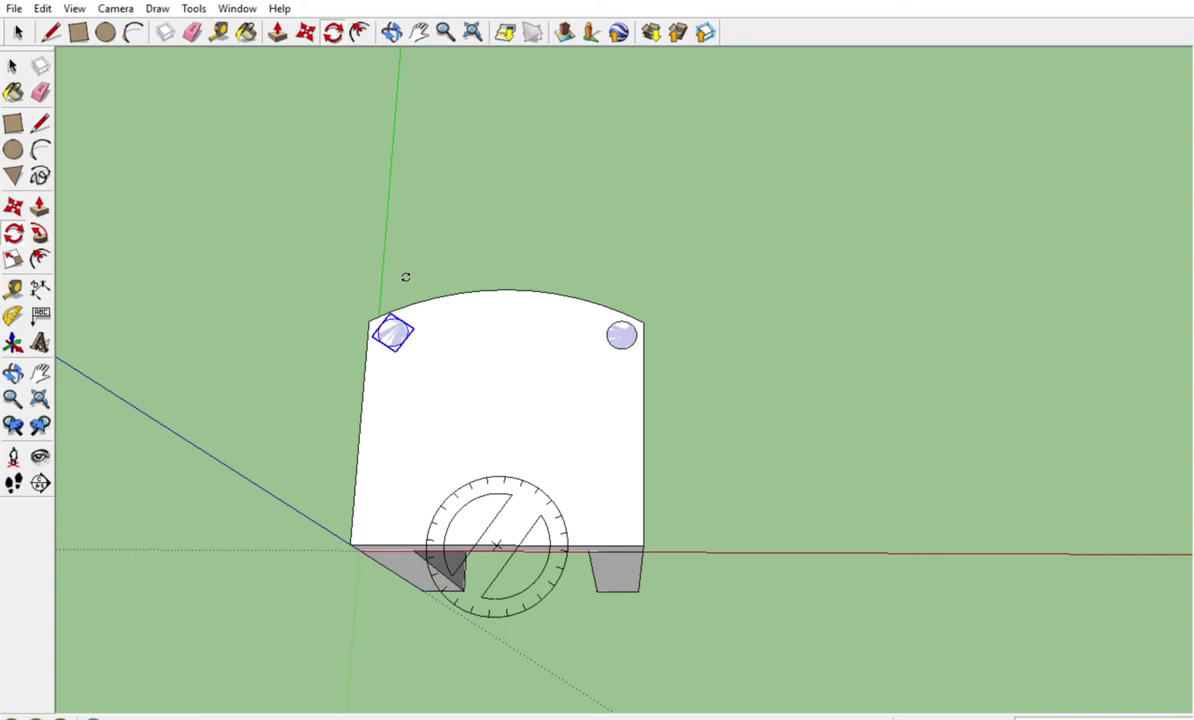
pyautogui.press('Return')
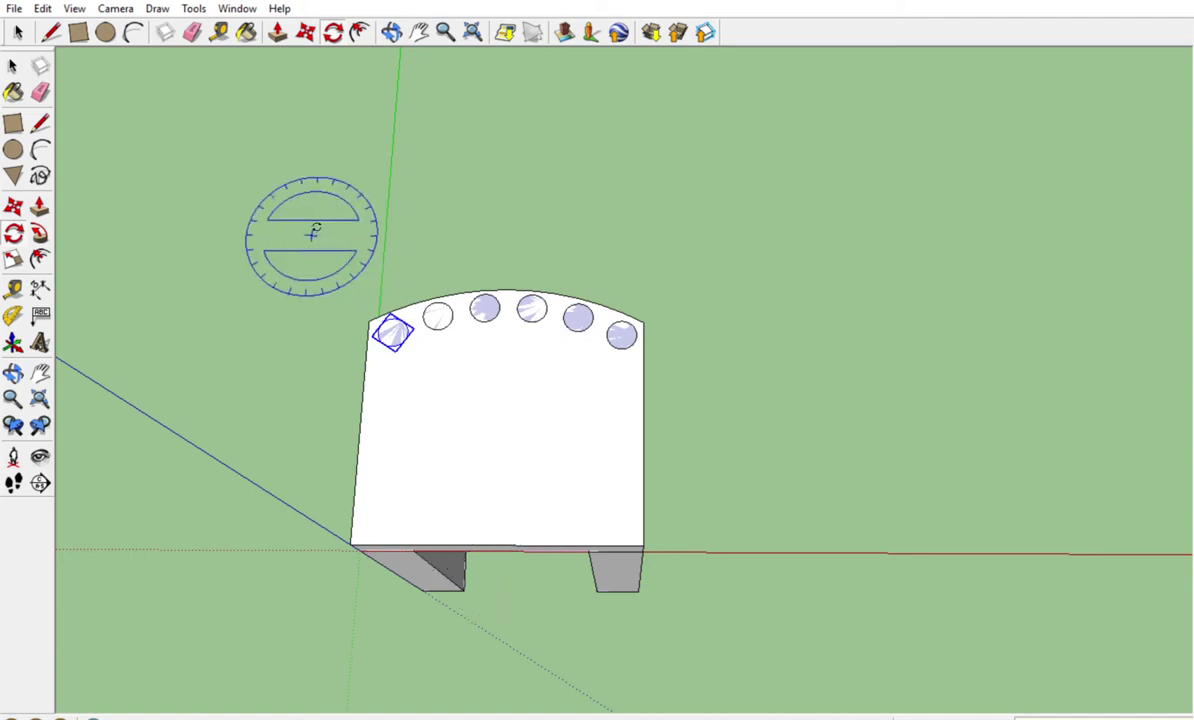
# Edit one circle component and Push/Pull its face upward into a tall spindle so all six copies match, finishing by closing the component
pyautogui.scroll(-2, 525, 675)
pyautogui.press('space')
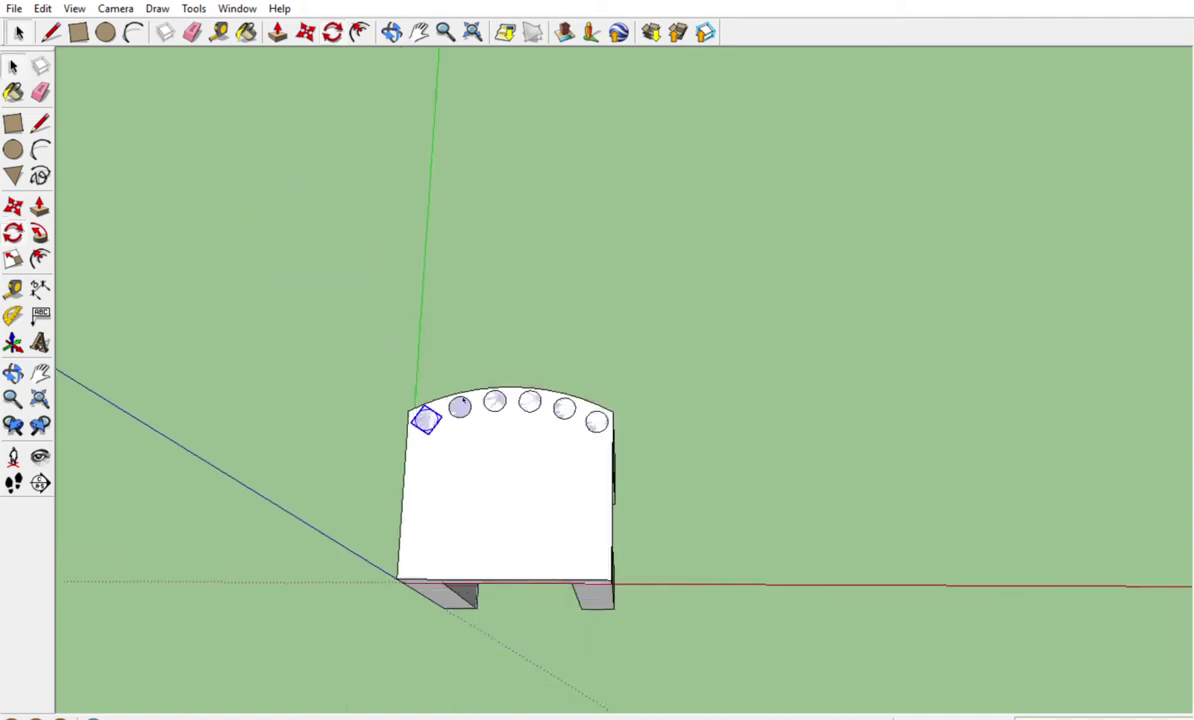
pyautogui.moveTo(462, 402); pyautogui.dragTo(446, 364, button='middle')
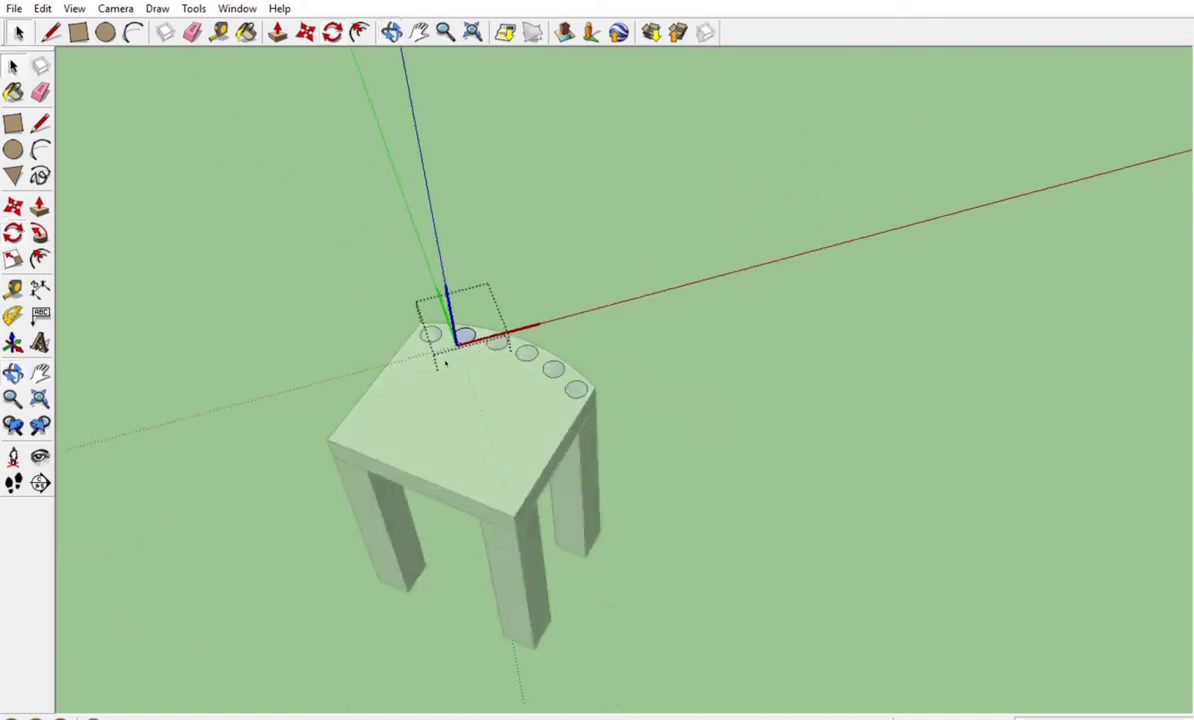
pyautogui.press('p')
pyautogui.click(440, 310)
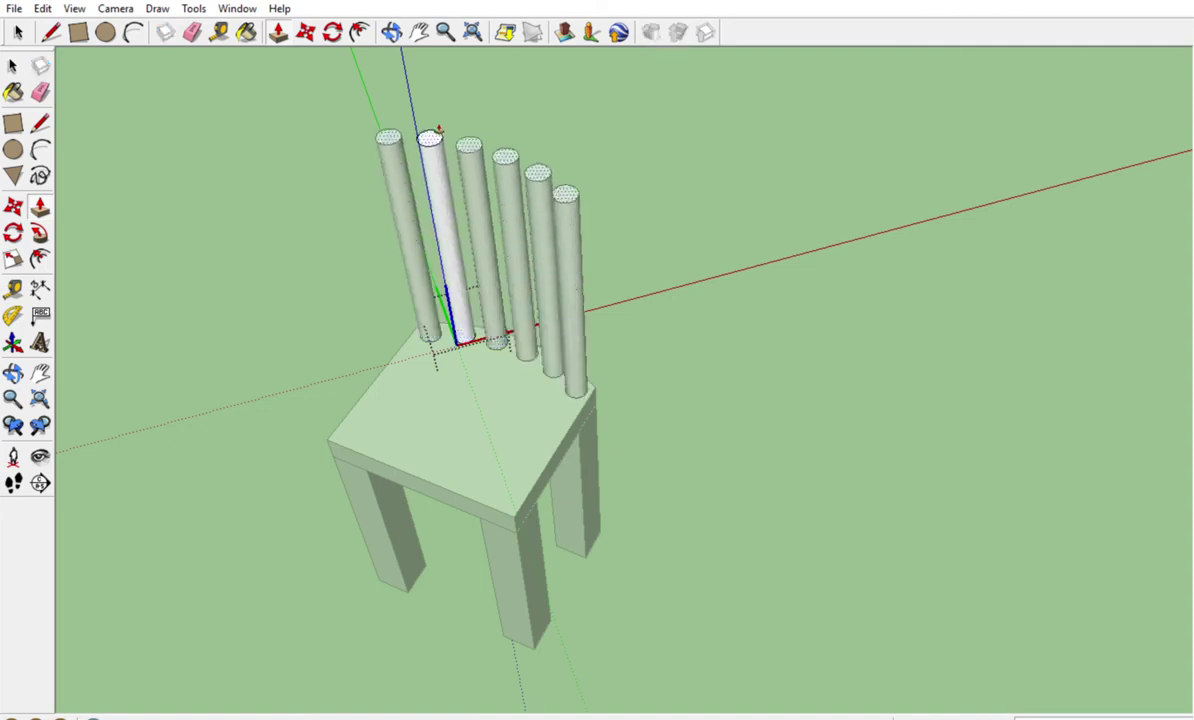
pyautogui.click(436, 143)
pyautogui.moveTo(689, 408); pyautogui.dragTo(714, 453, button='middle')
pyautogui.click(960, 151)
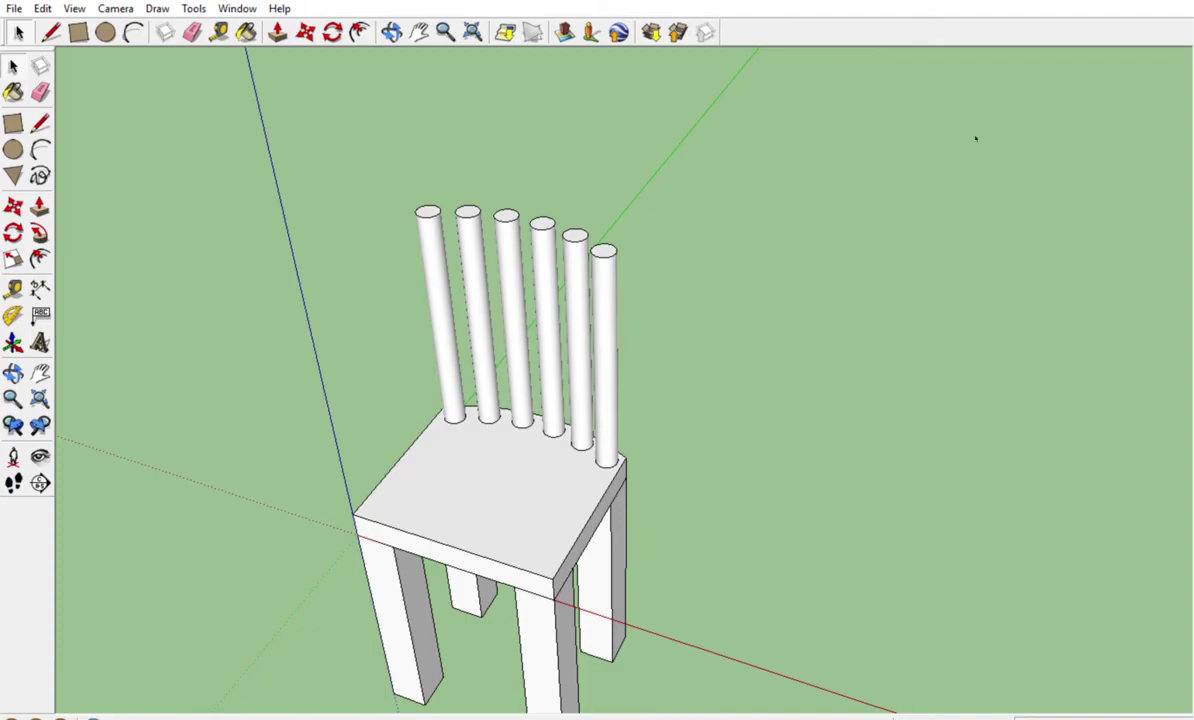